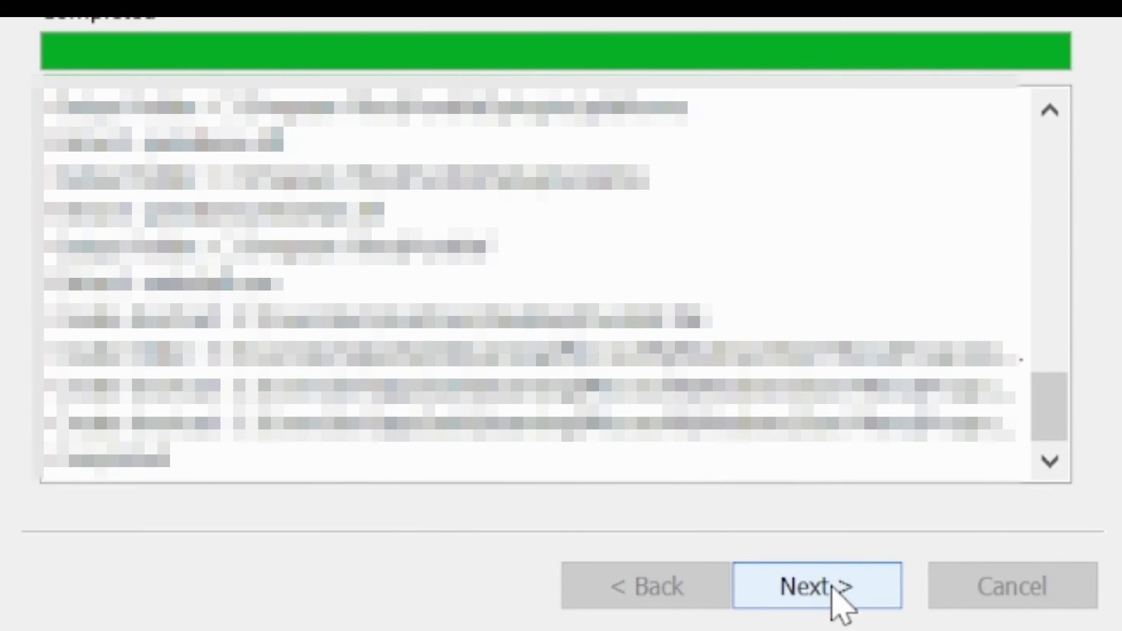
# - Continue past the completed file installation page of the setup wizard
pyautogui.click(831, 585)
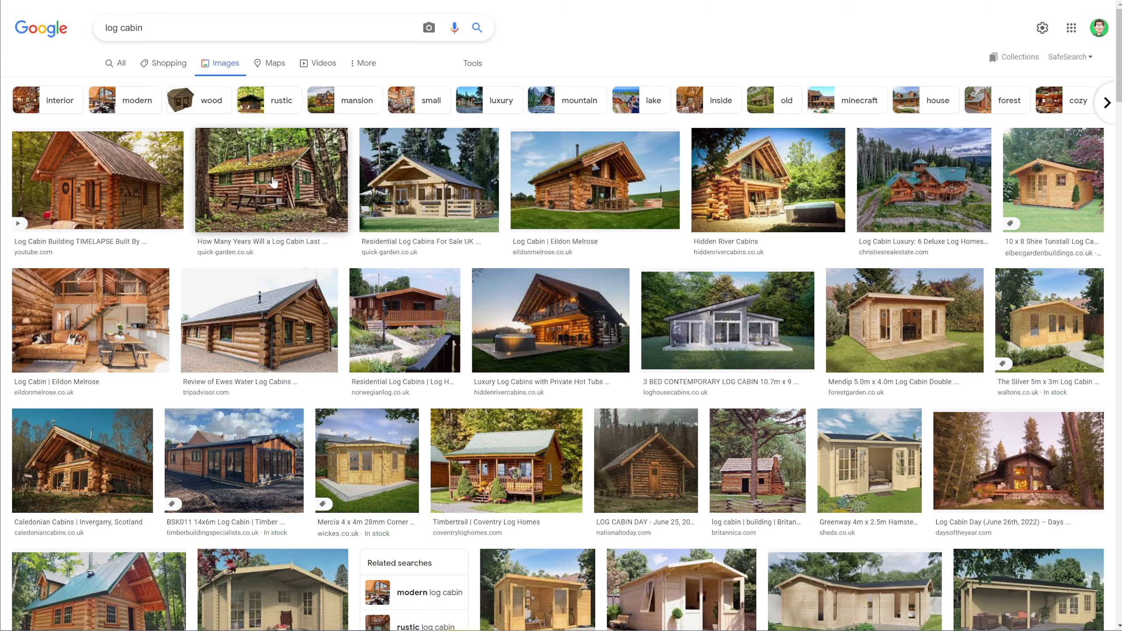
# - Browse the "log cabin" image search results for suitable reference photos
pyautogui.scroll(-2, 273, 182)
pyautogui.scroll(-14, 273, 182)
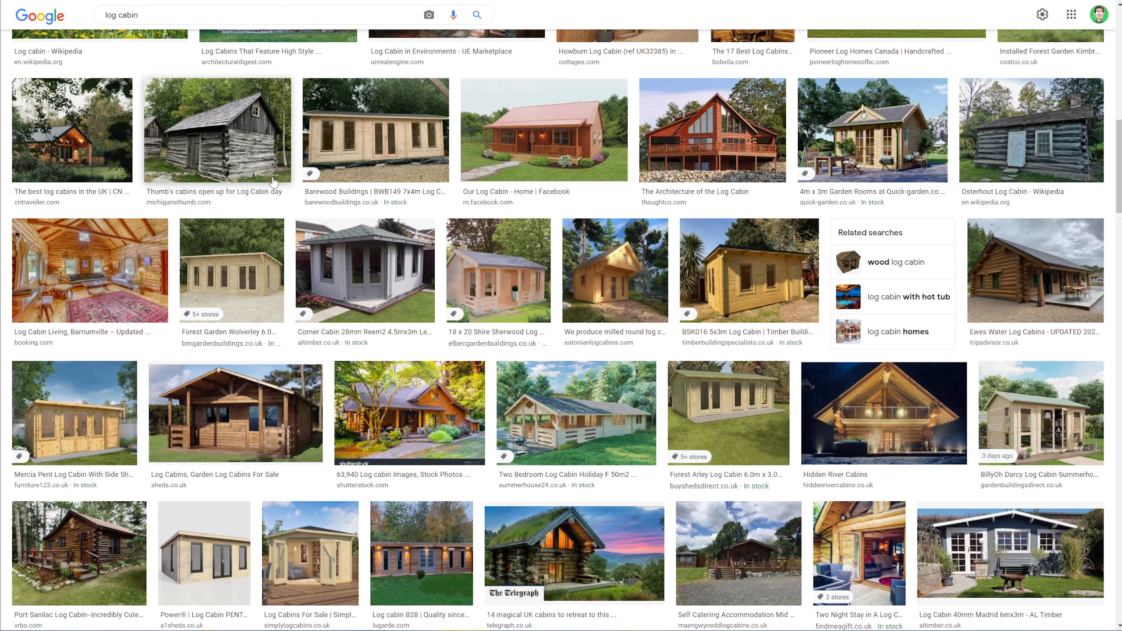
pyautogui.scroll(-1, 273, 182)
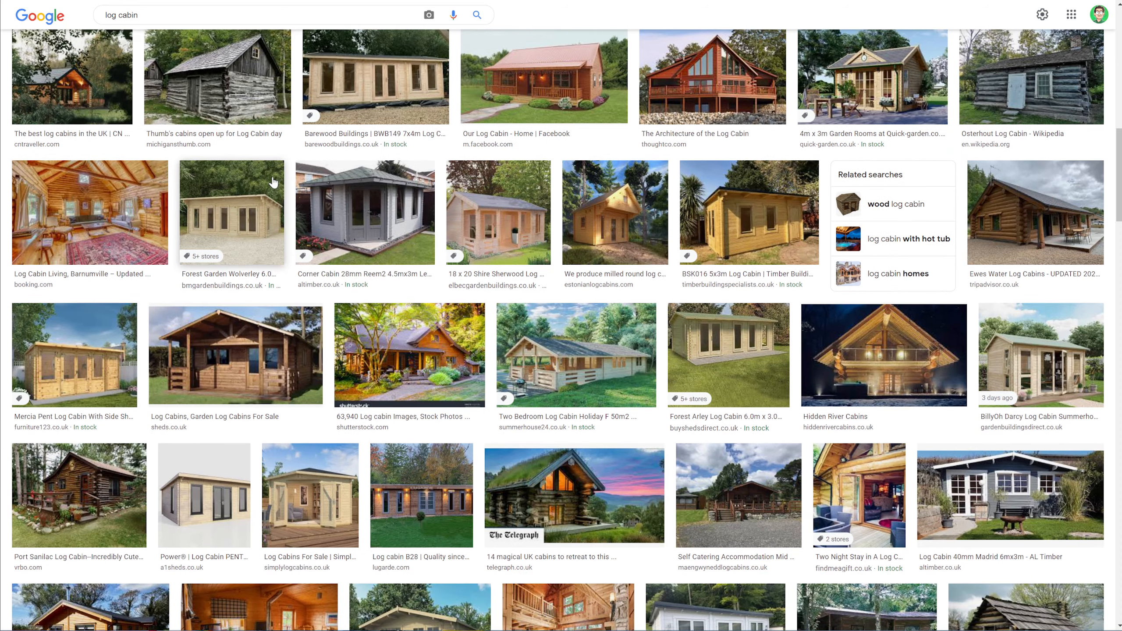
pyautogui.scroll(9, 273, 182)
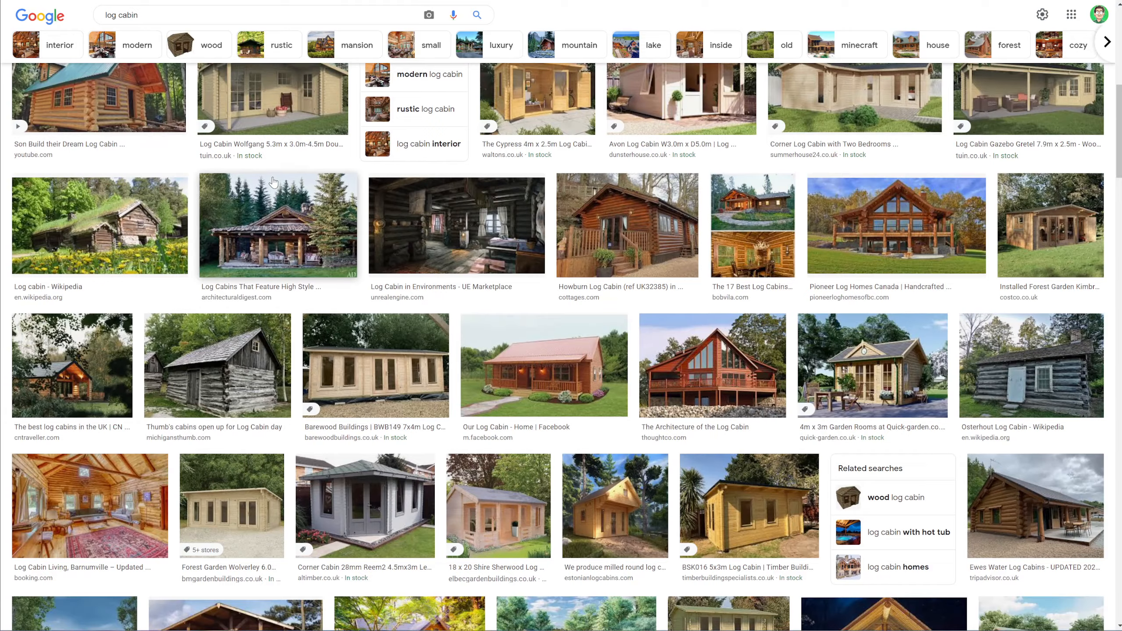
pyautogui.scroll(5, 273, 181)
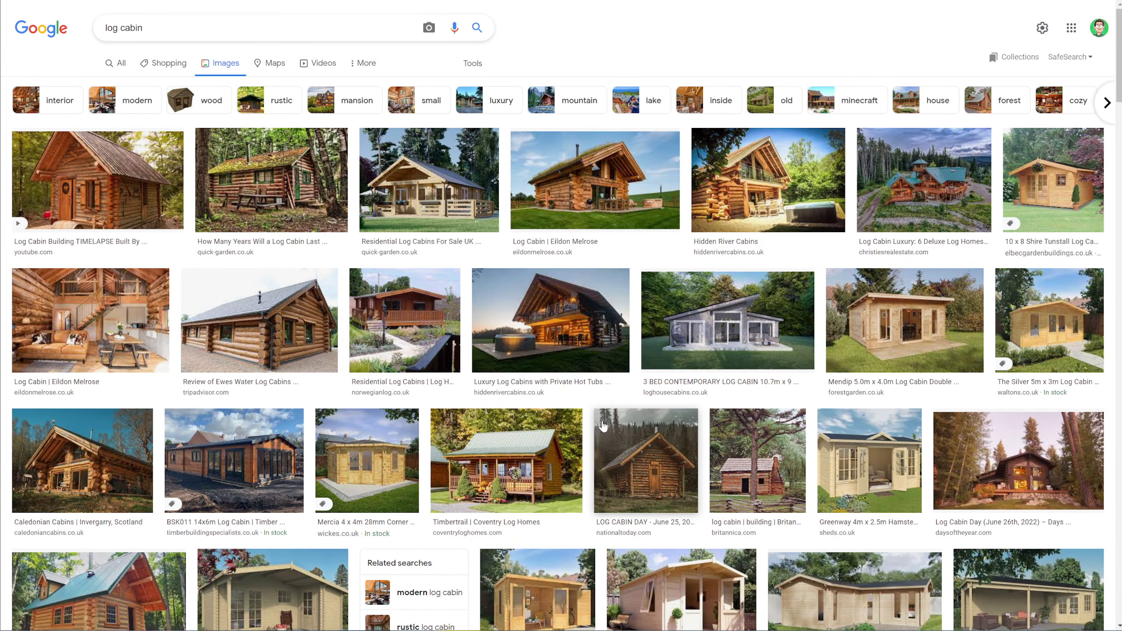
pyautogui.scroll(-20, 601, 424)
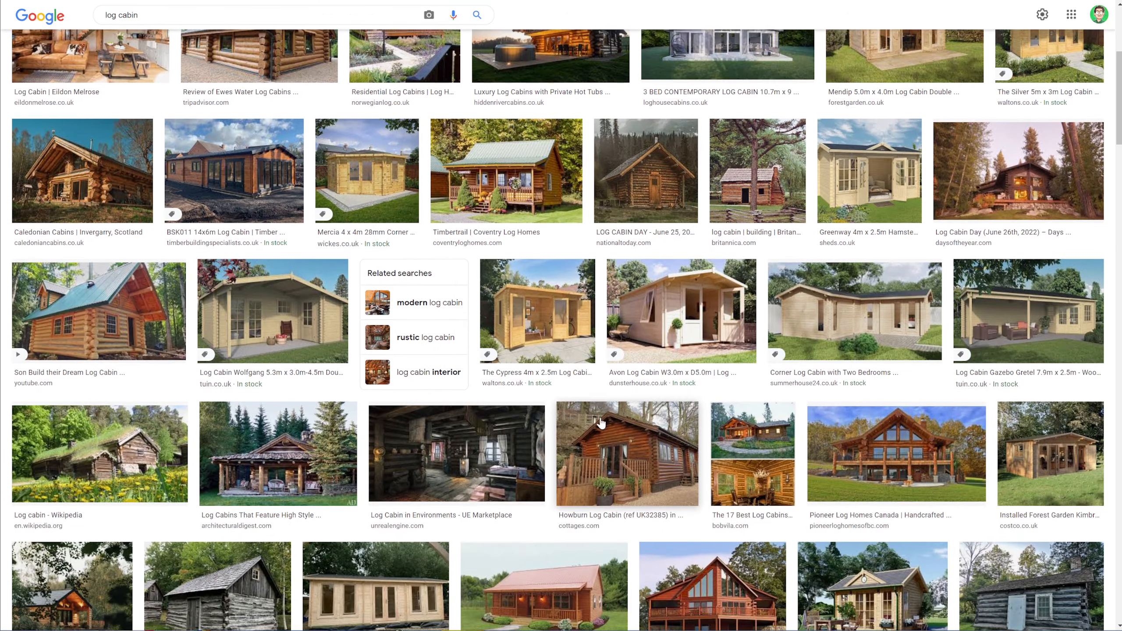
pyautogui.scroll(-7, 601, 423)
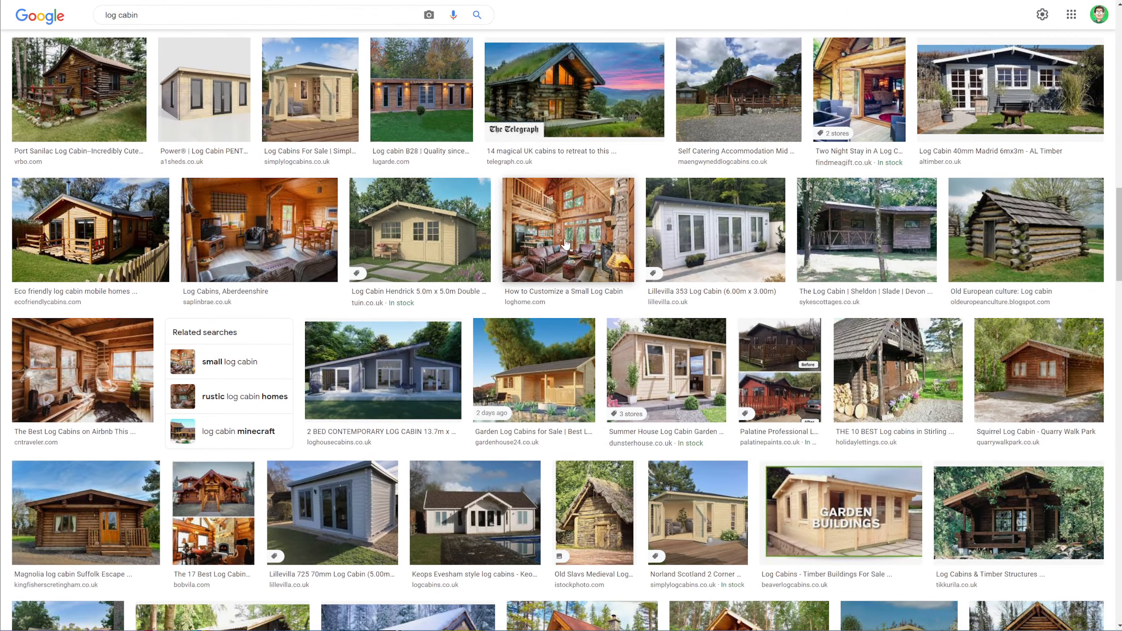
pyautogui.scroll(-10, 566, 244)
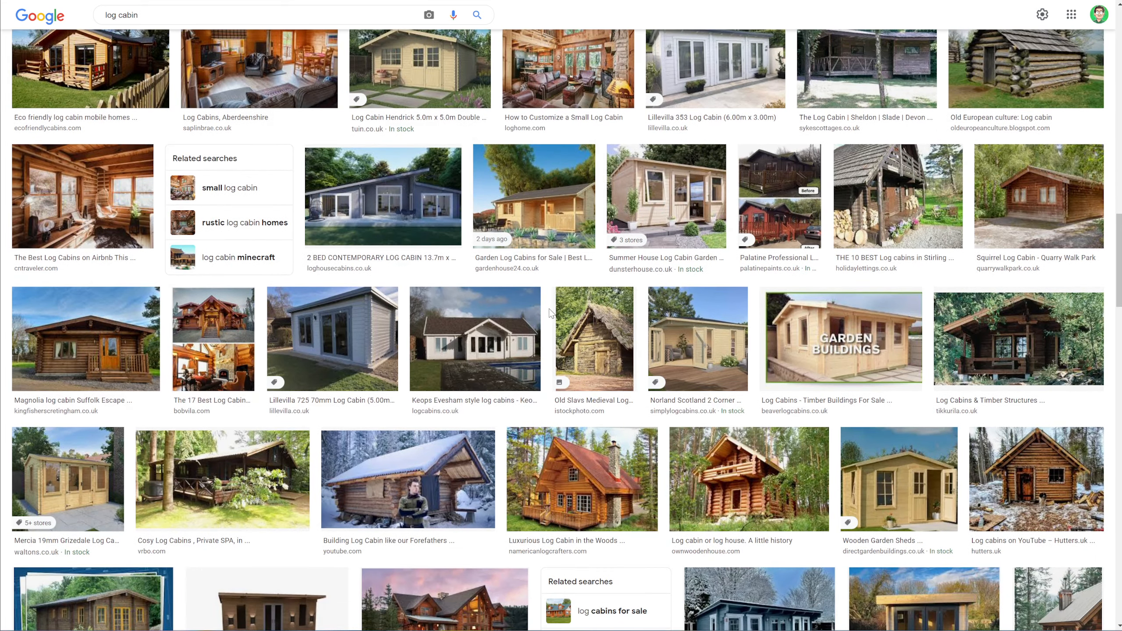
pyautogui.scroll(-1, 549, 313)
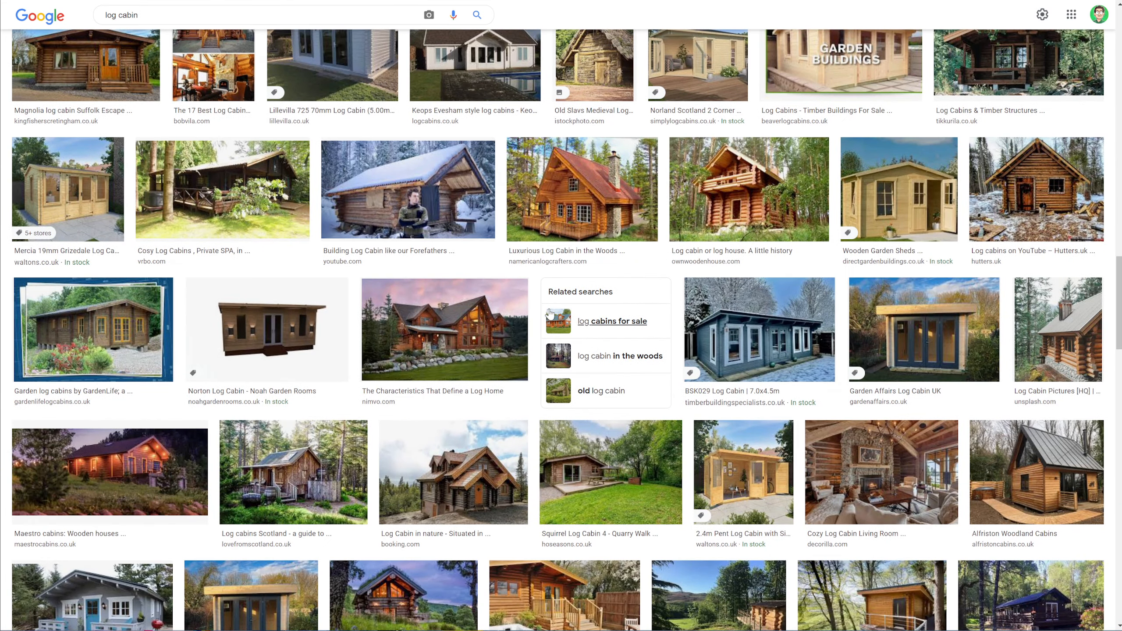
pyautogui.scroll(-7, 549, 313)
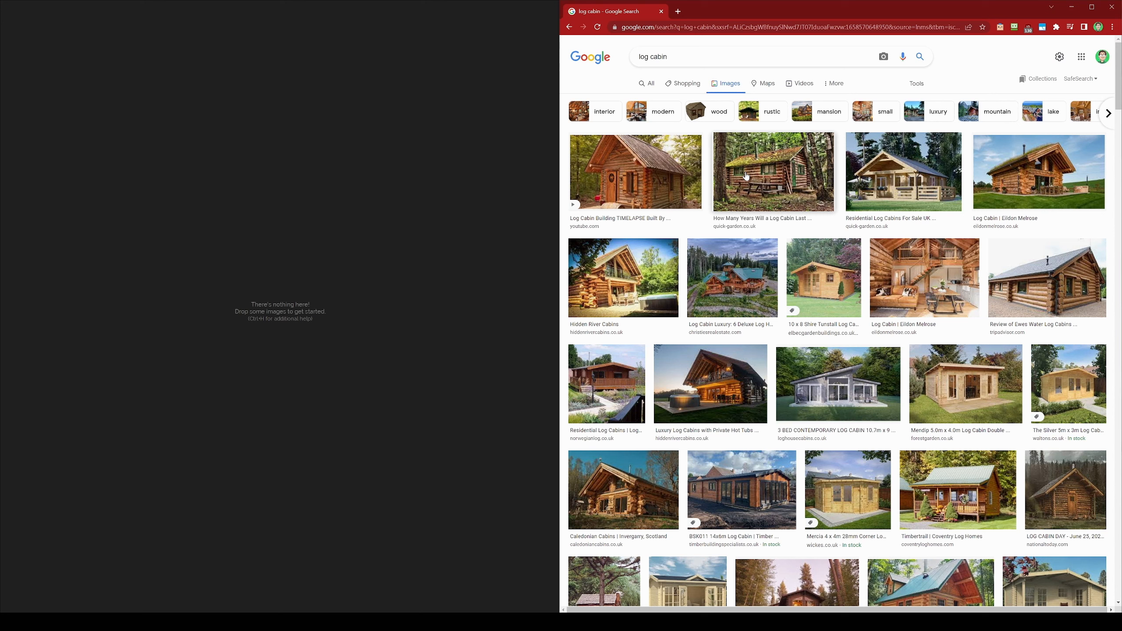
# - Add the mossy-roofed cabin photo from the search results to the empty reference board and delete the stray Google logo images
pyautogui.moveTo(746, 177); pyautogui.dragTo(222, 168)
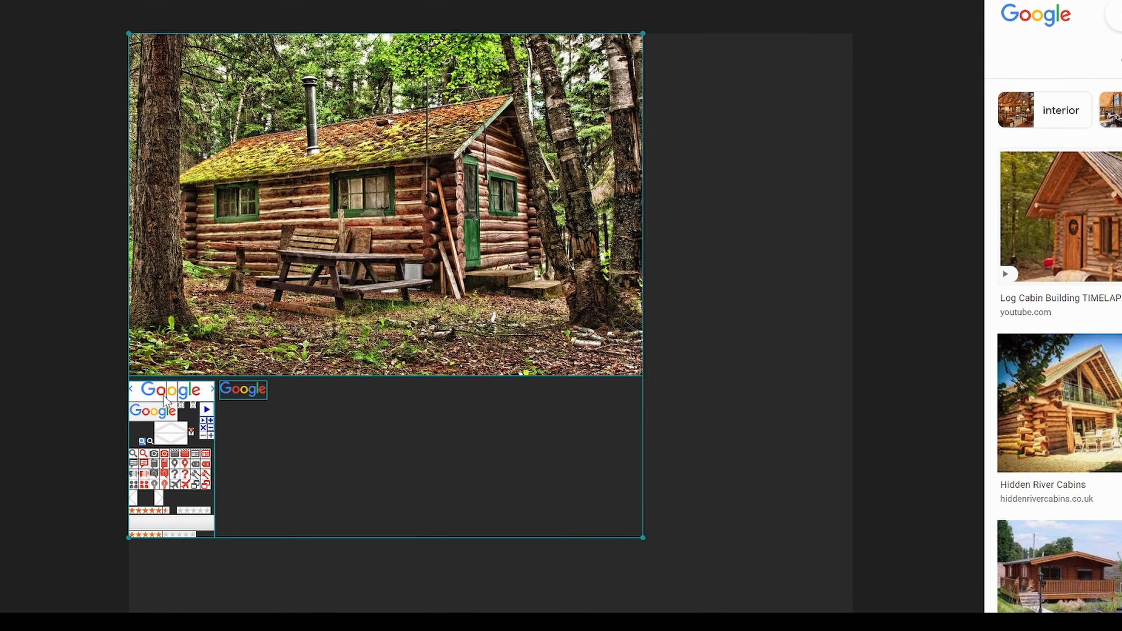
pyautogui.click(183, 396)
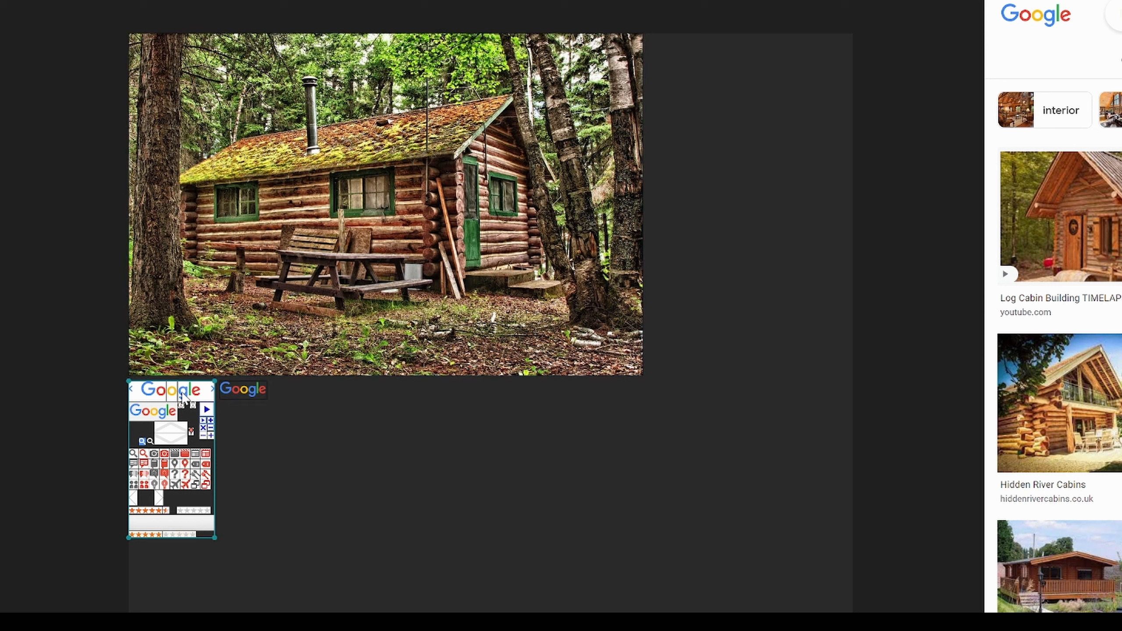
pyautogui.press('Delete')
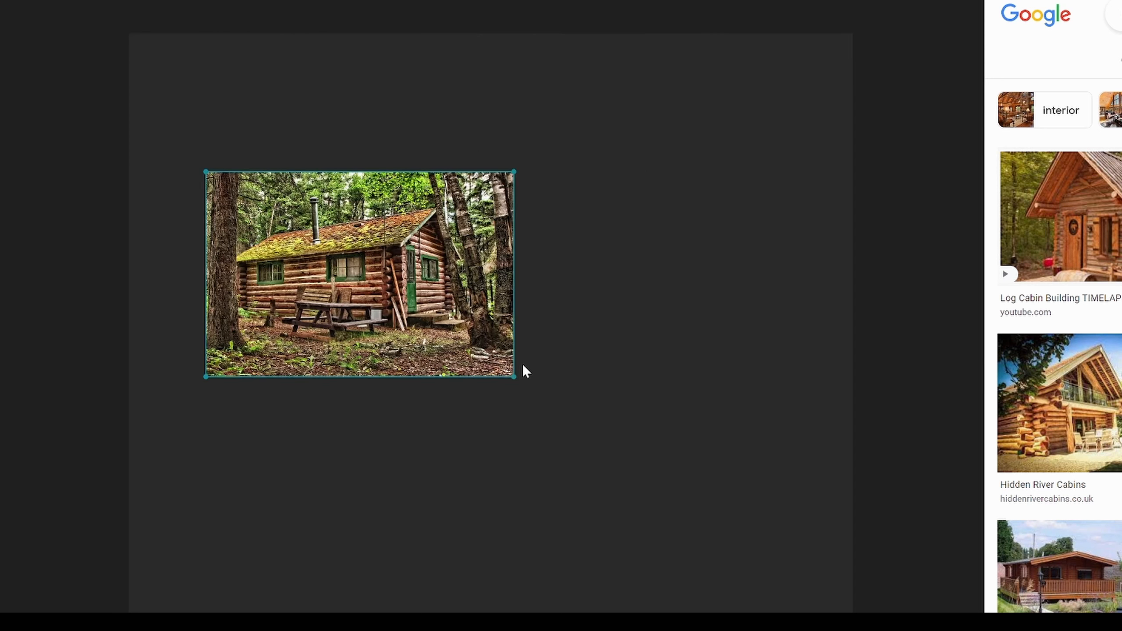
# - Resize the mossy-roofed cabin photo slightly and undo its rotation
pyautogui.moveTo(522, 364)
pyautogui.mouseDown()
pyautogui.moveTo(509, 357)
pyautogui.moveTo(528, 332)
pyautogui.moveTo(508, 173)
pyautogui.moveTo(535, 323)
pyautogui.moveTo(403, 454)
pyautogui.moveTo(528, 344)
pyautogui.moveTo(523, 355)
pyautogui.mouseUp()
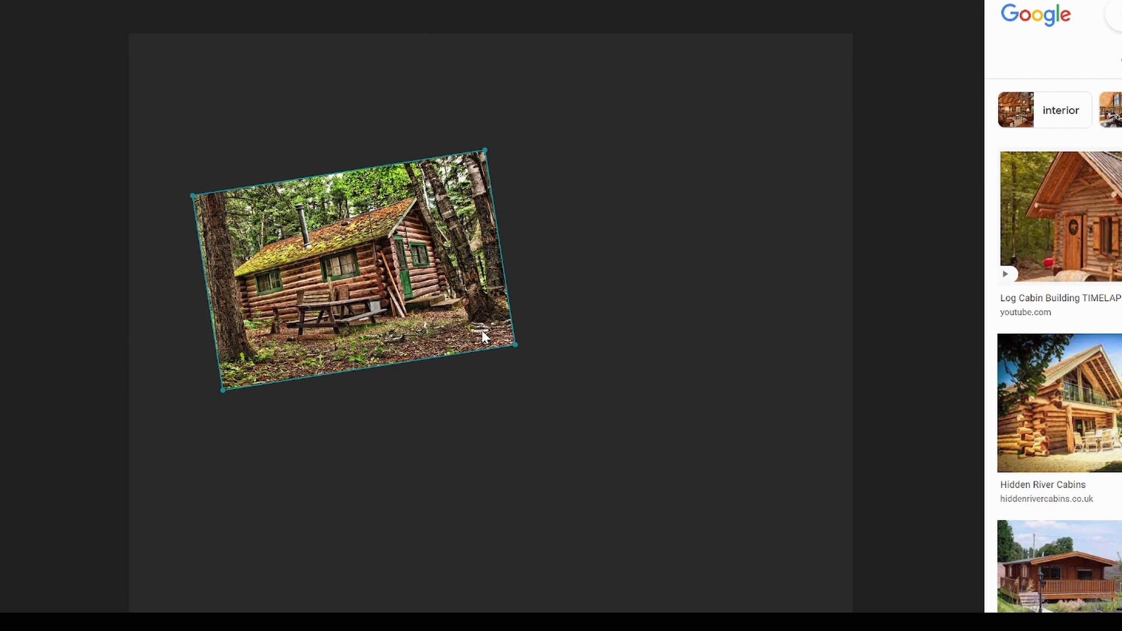
pyautogui.hotkey('ctrl', 'z')
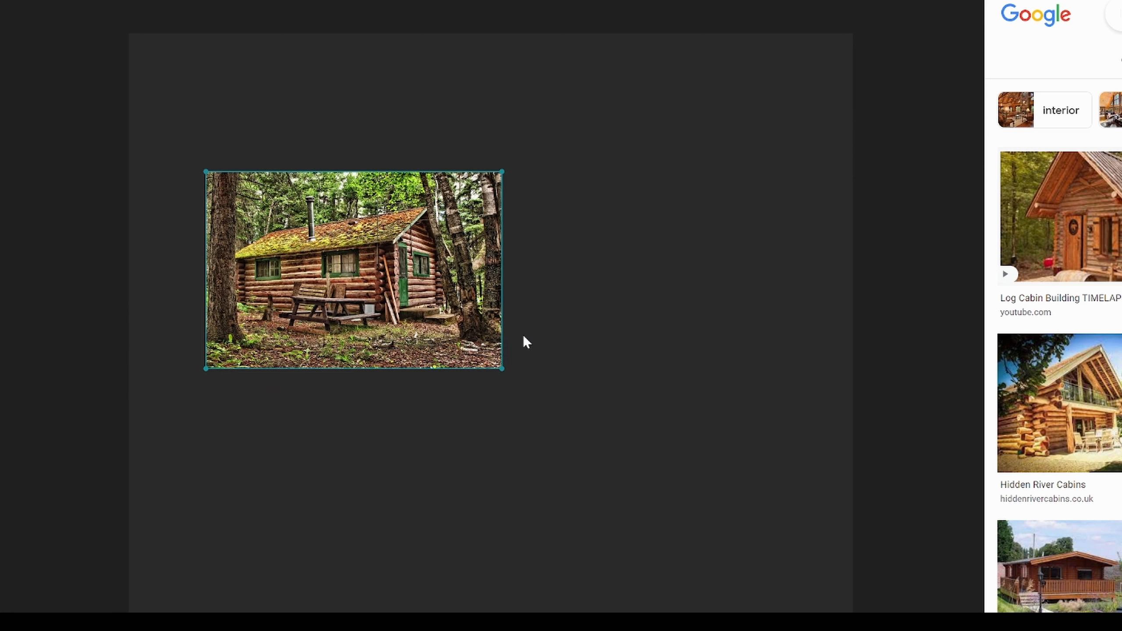
# - Add a cabin interior photo and a porch cabin photo with wagon wheels from the search results to the board
pyautogui.scroll(-5, 1056, 309)
pyautogui.moveTo(1055, 570); pyautogui.dragTo(426, 584)
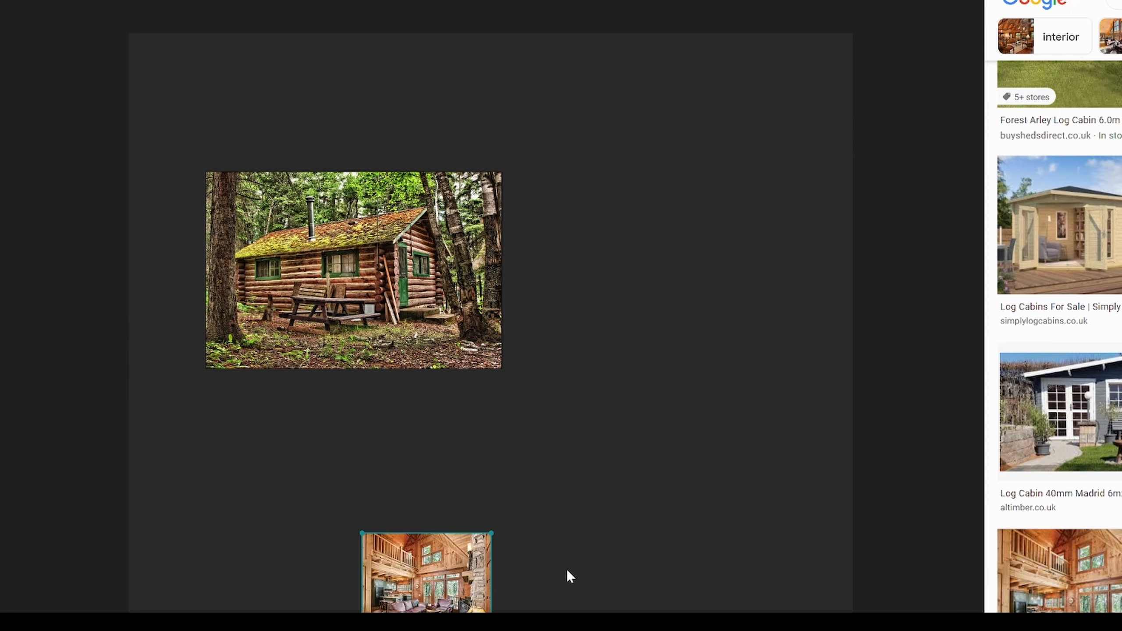
pyautogui.scroll(-10, 1056, 310)
pyautogui.moveTo(1060, 336); pyautogui.dragTo(333, 478)
# - Move the interior photo beside the mossy-roofed cabin, then enlarge both the interior photo and the porch cabin photo
pyautogui.moveTo(415, 588); pyautogui.dragTo(513, 382)
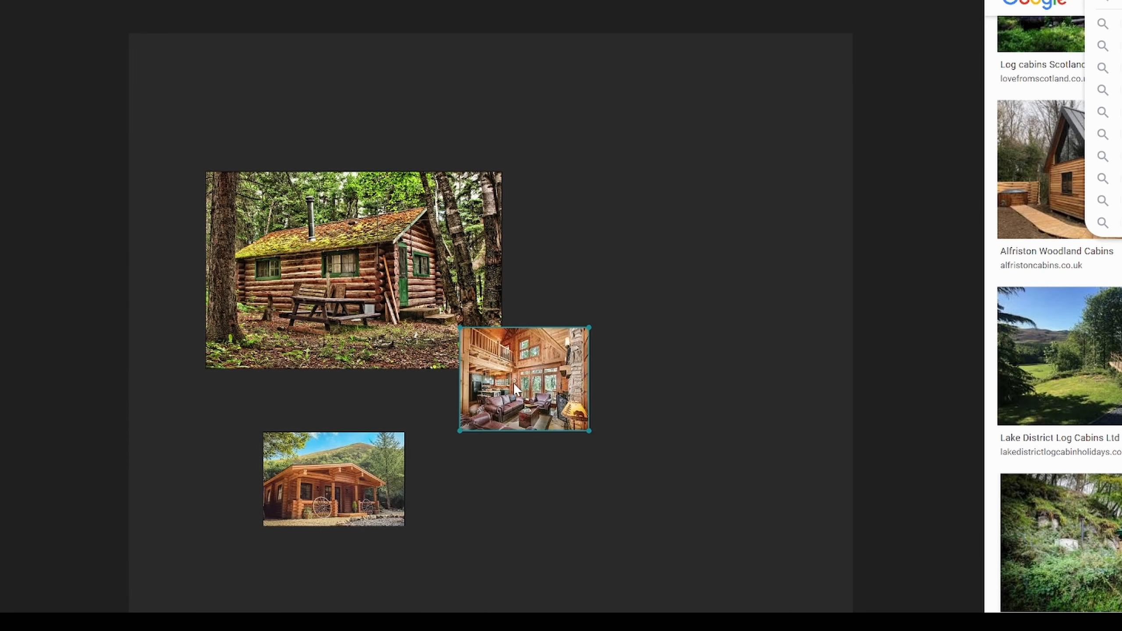
pyautogui.moveTo(590, 429); pyautogui.dragTo(810, 607)
pyautogui.moveTo(669, 478); pyautogui.dragTo(678, 391)
pyautogui.click(335, 501)
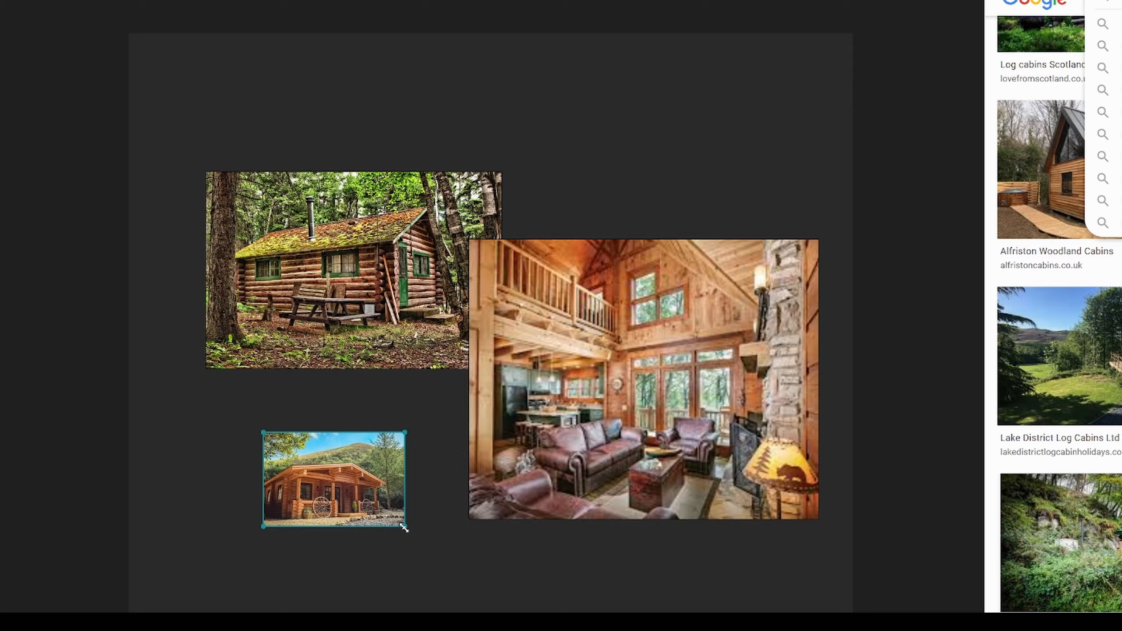
pyautogui.moveTo(404, 527); pyautogui.dragTo(366, 441)
# - Reposition the photos so the interior sits directly above the porch cabin, with the mossy-roofed cabin at the upper right
pyautogui.moveTo(297, 369); pyautogui.dragTo(282, 419)
pyautogui.moveTo(224, 200); pyautogui.dragTo(189, 136)
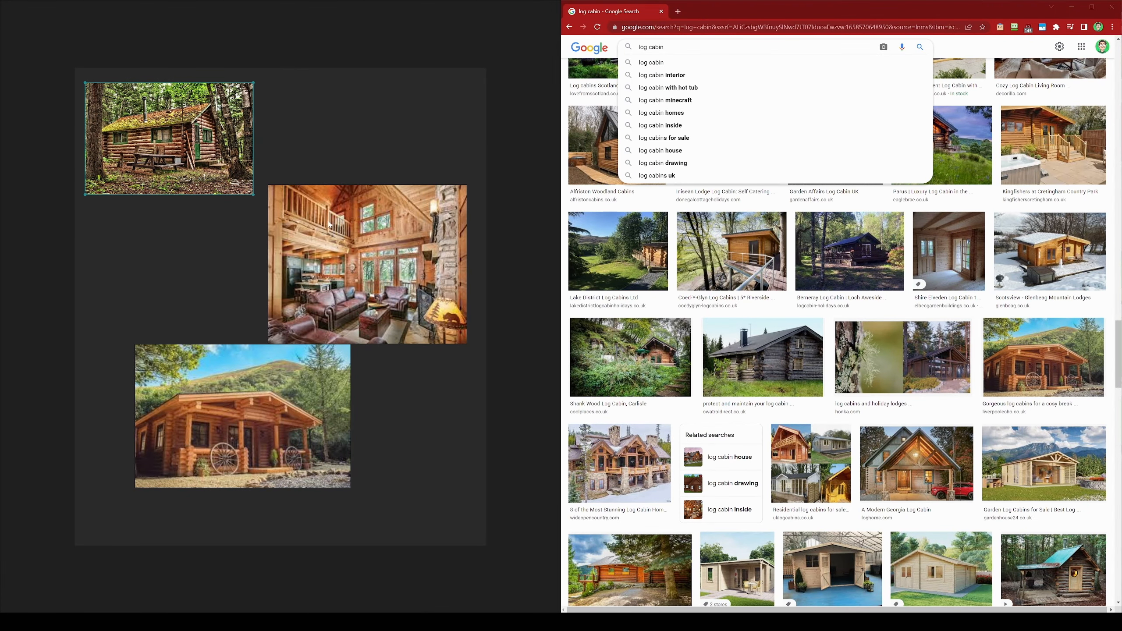
pyautogui.moveTo(326, 229); pyautogui.dragTo(281, 312)
pyautogui.moveTo(170, 144); pyautogui.dragTo(350, 163)
pyautogui.moveTo(322, 320); pyautogui.dragTo(231, 238)
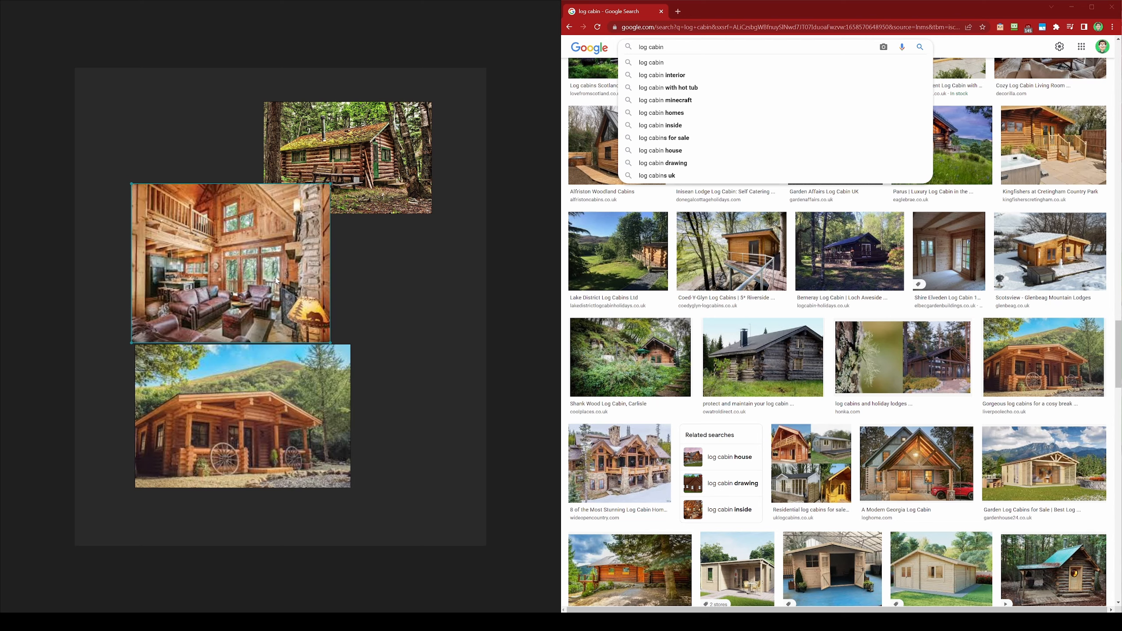
# - Arrange all three photos with the Optimal layout and move the group toward the board's upper left
pyautogui.moveTo(274, 280)
pyautogui.mouseDown()
pyautogui.moveTo(311, 294)
pyautogui.moveTo(330, 243)
pyautogui.moveTo(176, 305)
pyautogui.moveTo(353, 300)
pyautogui.moveTo(190, 279)
pyautogui.moveTo(294, 342)
pyautogui.moveTo(280, 273)
pyautogui.moveTo(274, 290)
pyautogui.mouseUp()
pyautogui.keyDown('shift'); pyautogui.click(376, 186); pyautogui.keyUp('shift')
pyautogui.click(460, 367)
pyautogui.click(313, 273)
pyautogui.keyDown('shift'); pyautogui.click(369, 198); pyautogui.keyUp('shift')
pyautogui.keyDown('shift'); pyautogui.click(308, 412); pyautogui.keyUp('shift')
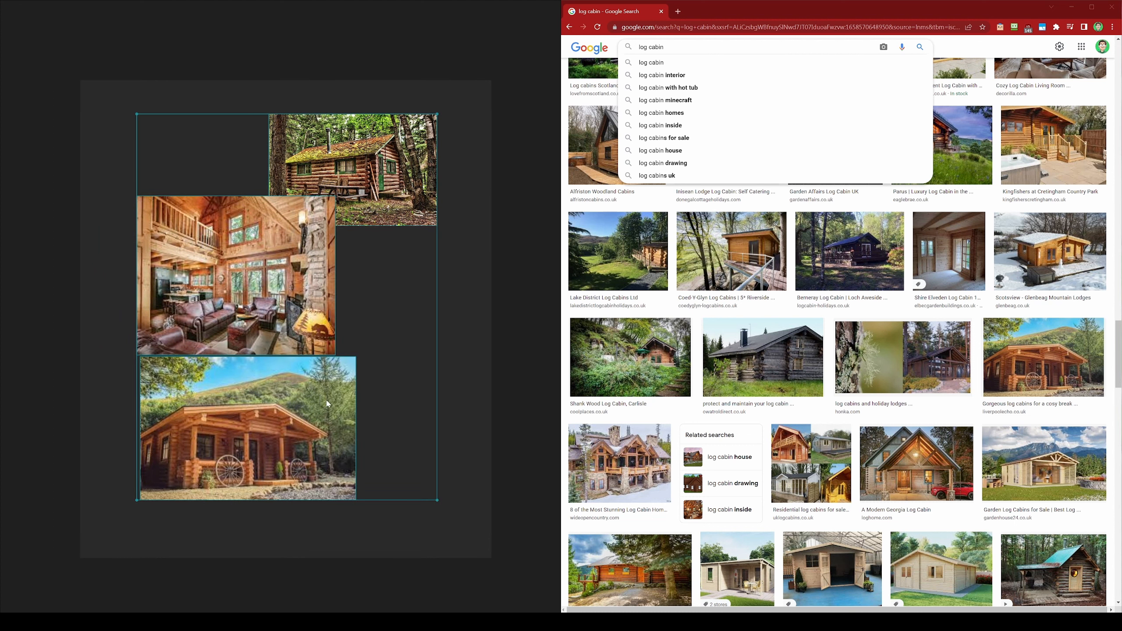
pyautogui.rightClick(430, 331)
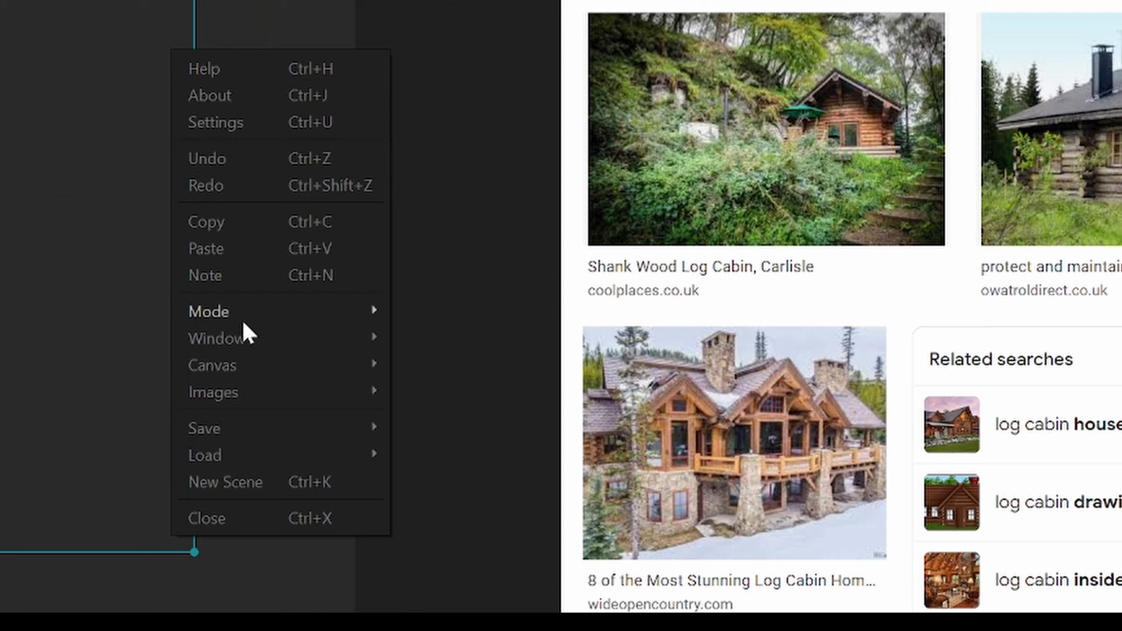
pyautogui.moveTo(241, 401)
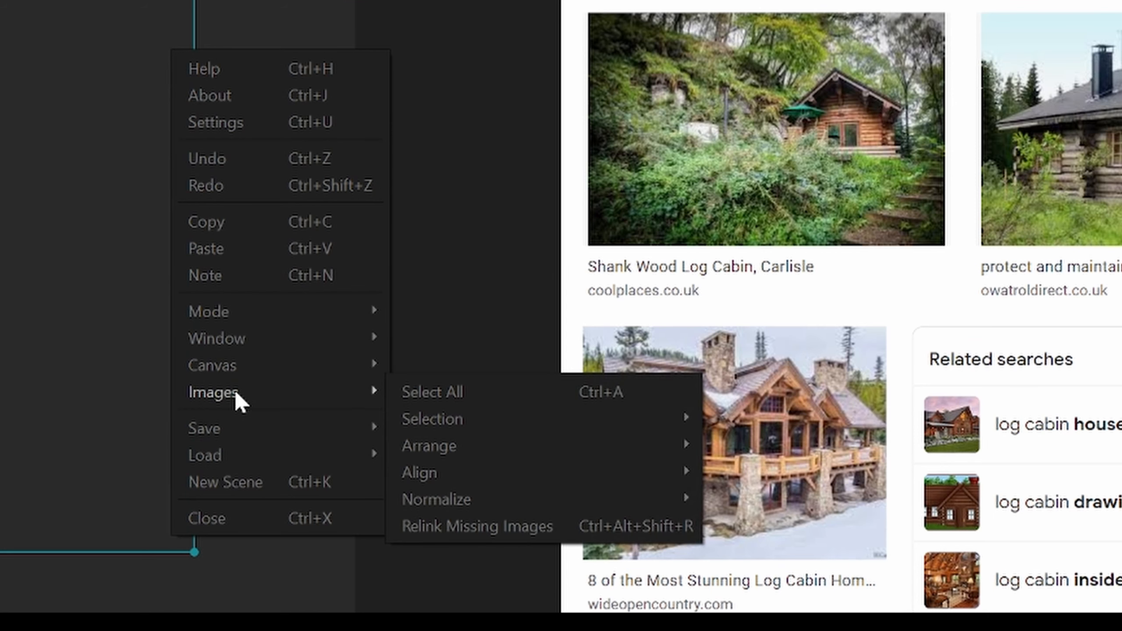
pyautogui.moveTo(472, 440)
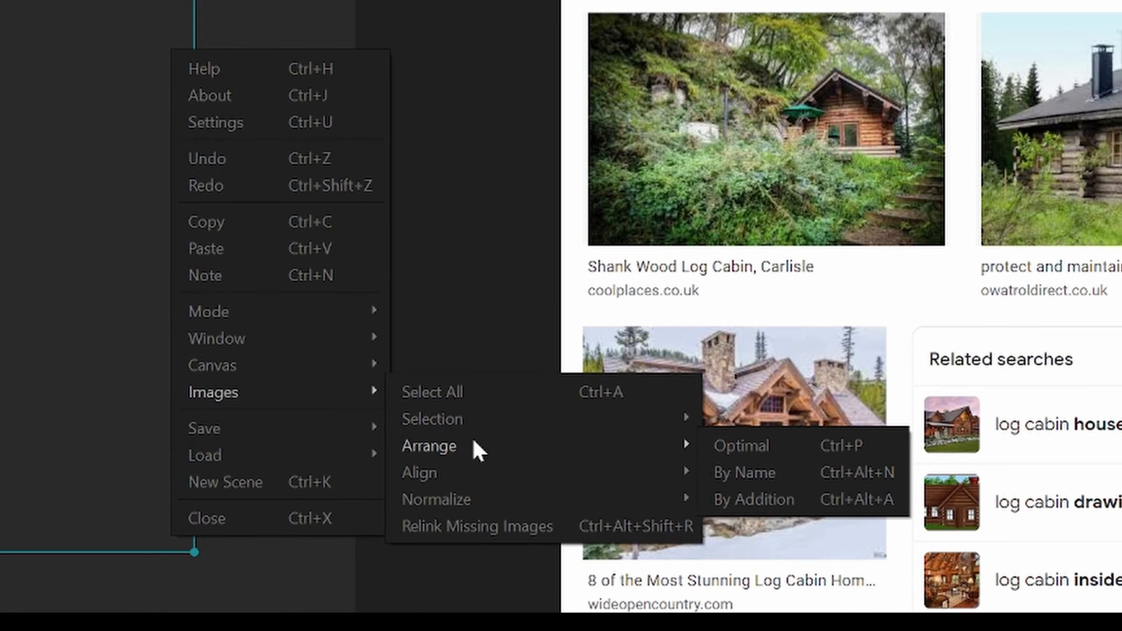
pyautogui.click(742, 446)
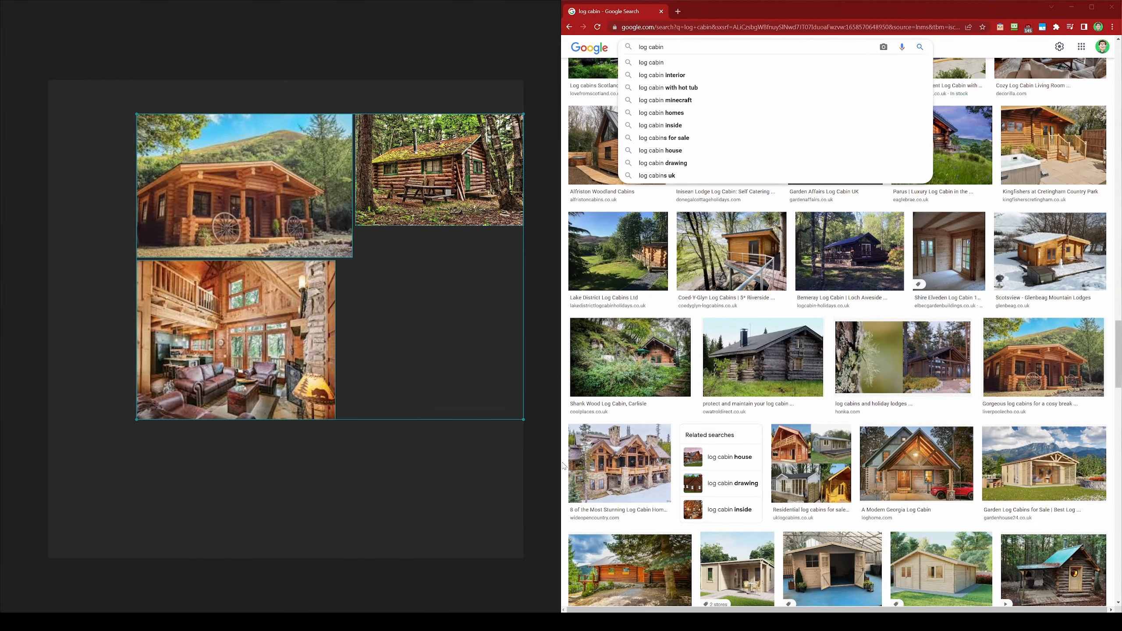
pyautogui.moveTo(337, 235); pyautogui.dragTo(282, 223)
pyautogui.click(390, 479)
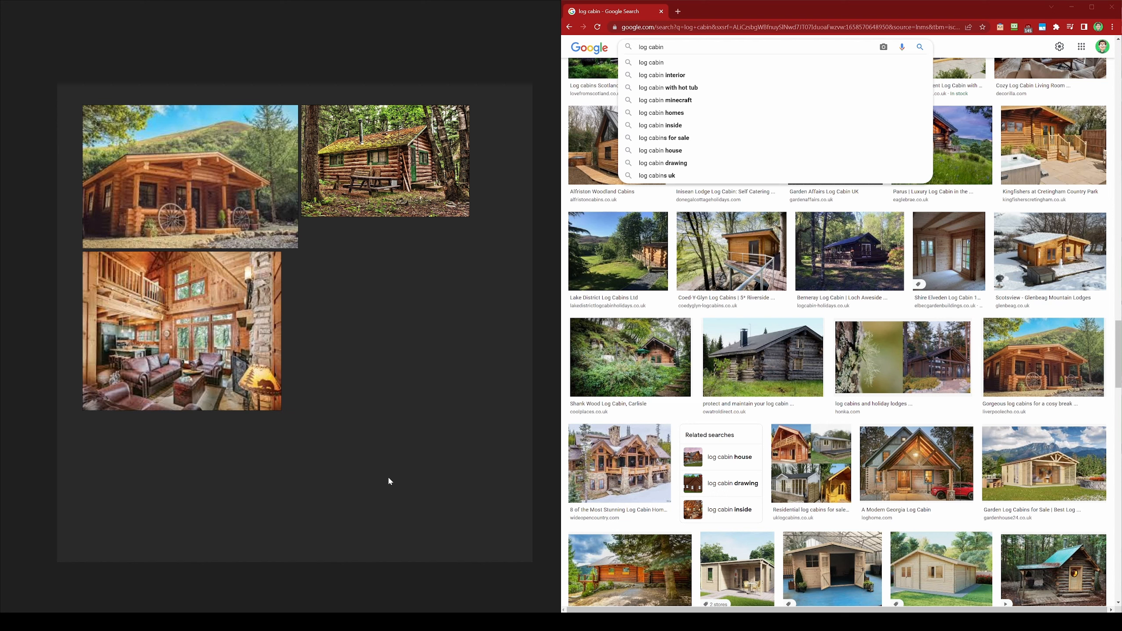
# - Normalize all three photos on the board by width
pyautogui.click(247, 321)
pyautogui.keyDown('shift'); pyautogui.click(237, 212); pyautogui.keyUp('shift')
pyautogui.keyDown('shift'); pyautogui.click(347, 200); pyautogui.keyUp('shift')
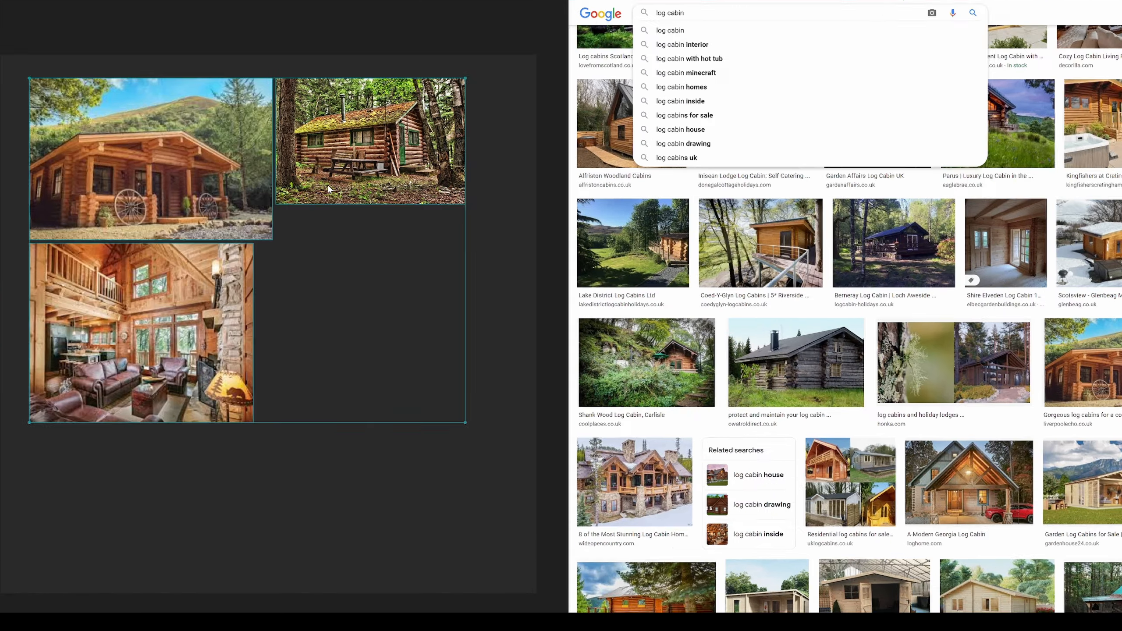
pyautogui.rightClick(348, 201)
pyautogui.moveTo(211, 274)
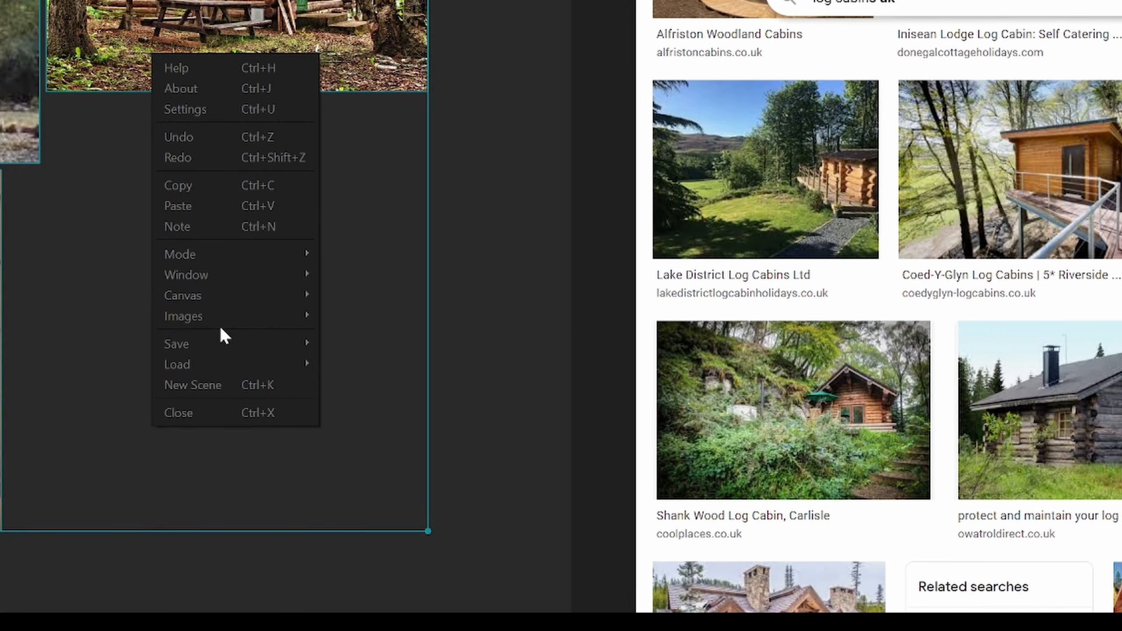
pyautogui.moveTo(233, 325)
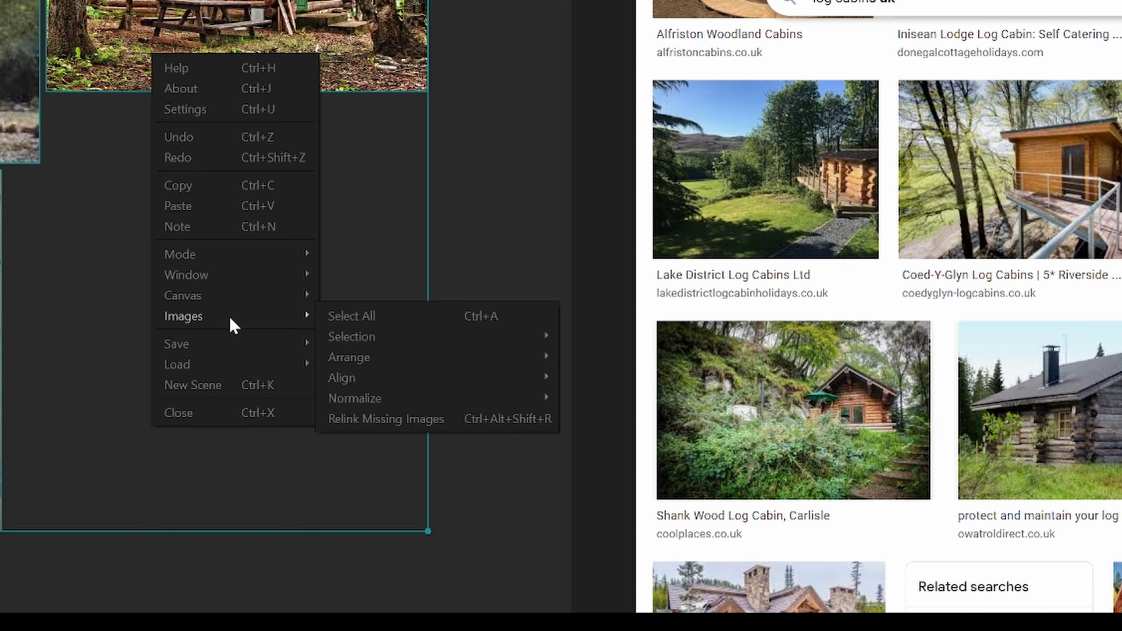
pyautogui.moveTo(385, 396)
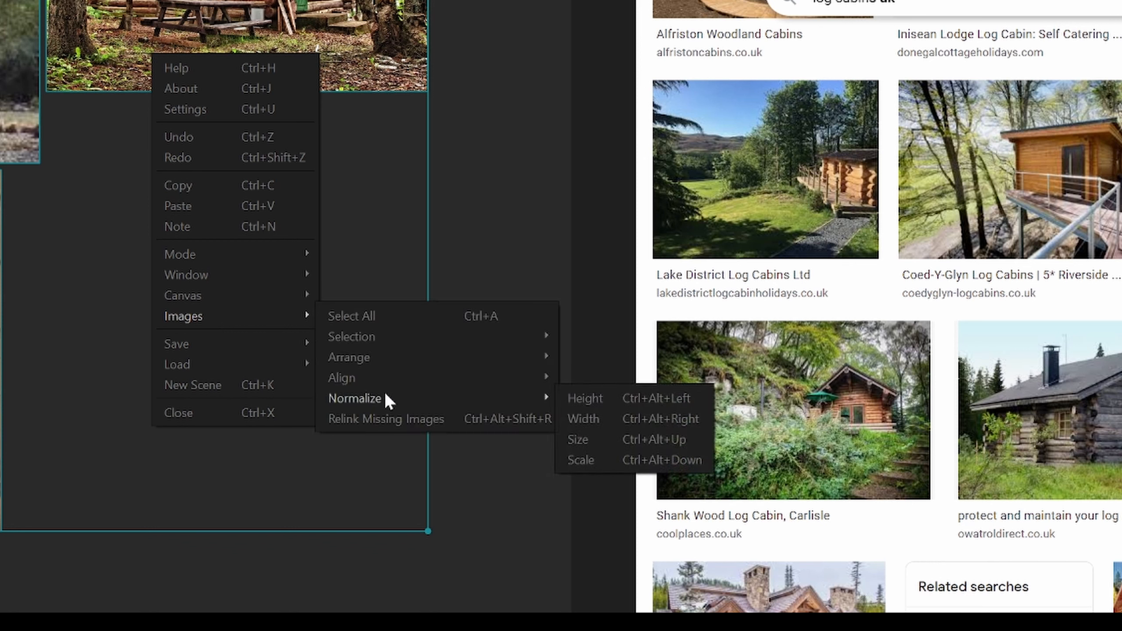
pyautogui.click(598, 422)
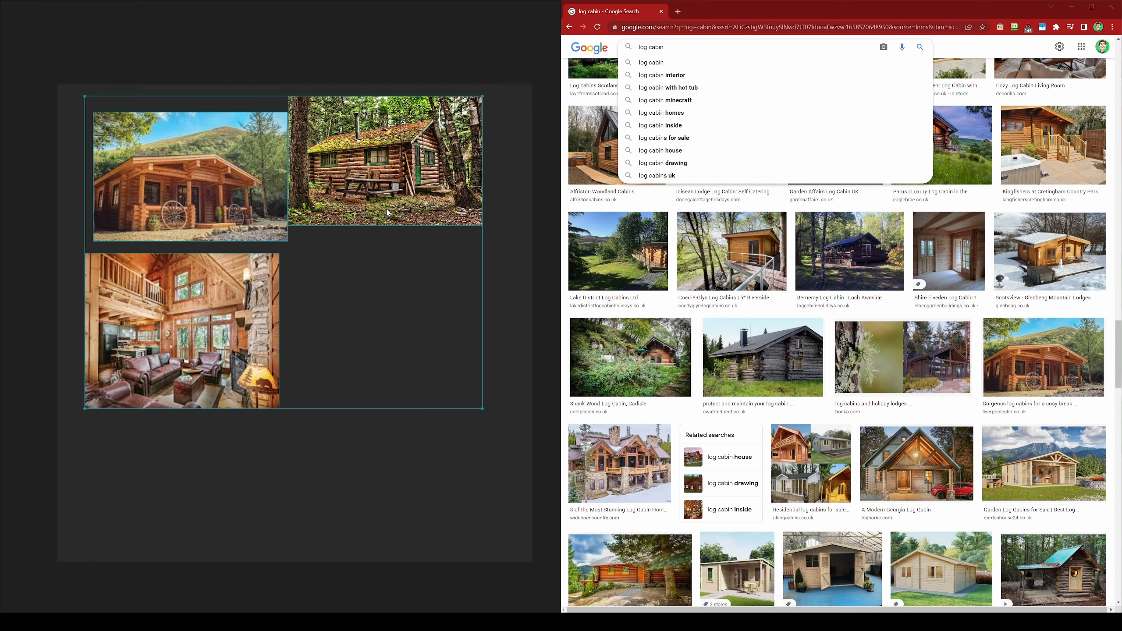
# - Rearrange the width-normalized photos with the Optimal layout
pyautogui.rightClick(388, 212)
pyautogui.moveTo(430, 325)
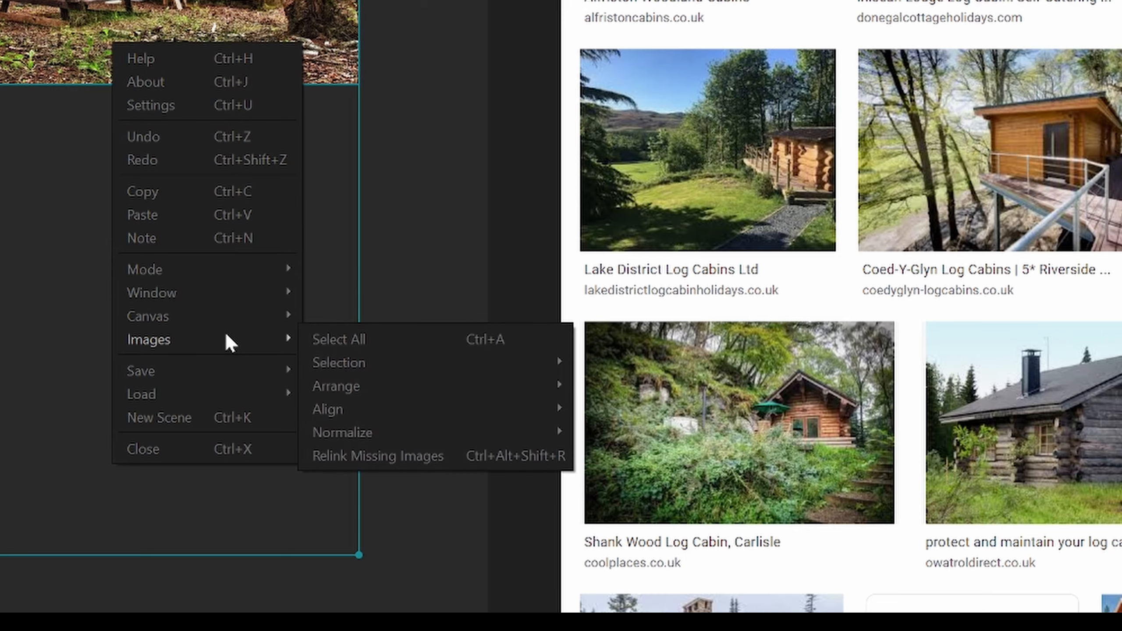
pyautogui.moveTo(361, 398)
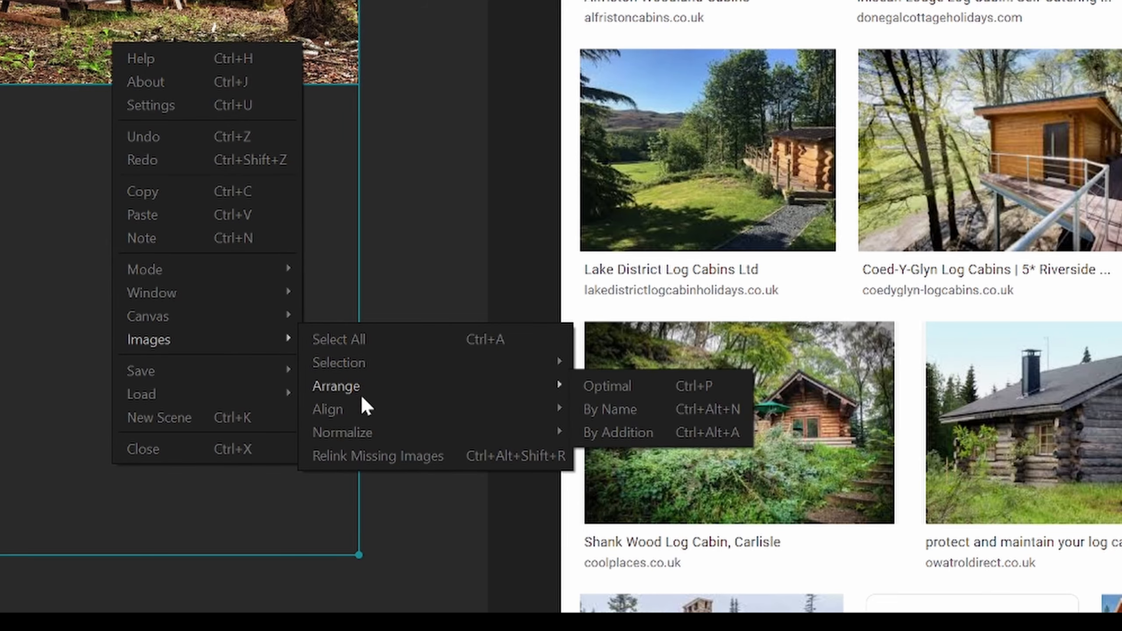
pyautogui.click(611, 390)
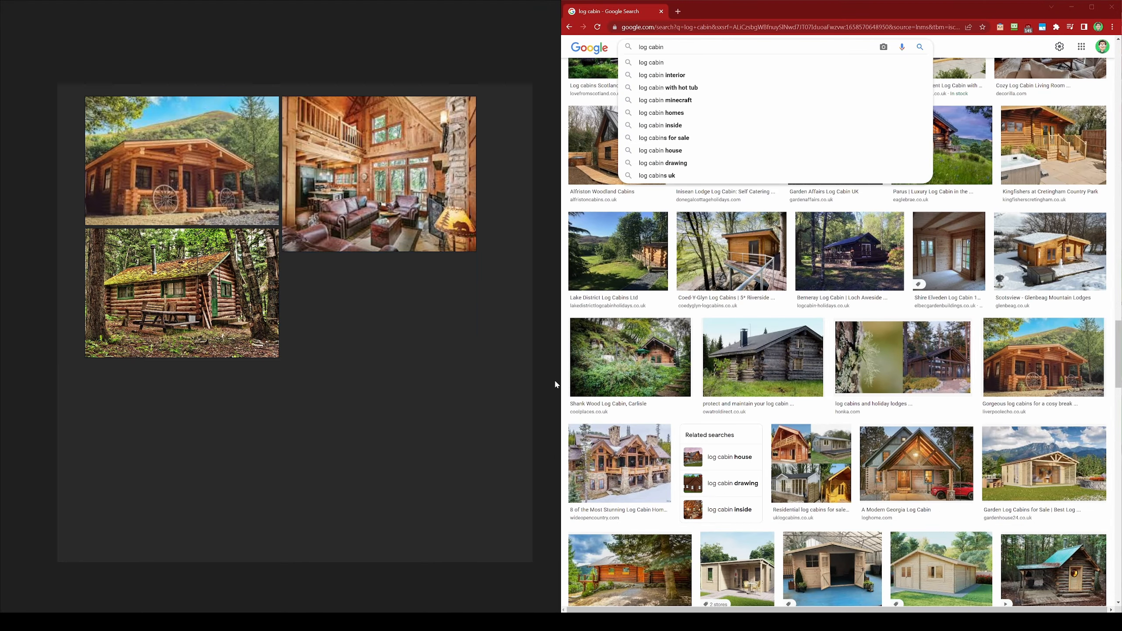
# - Optimize the canvas around the three photos and add the "How to Build a Log Cabin By Hand" image from the search results
pyautogui.rightClick(357, 369)
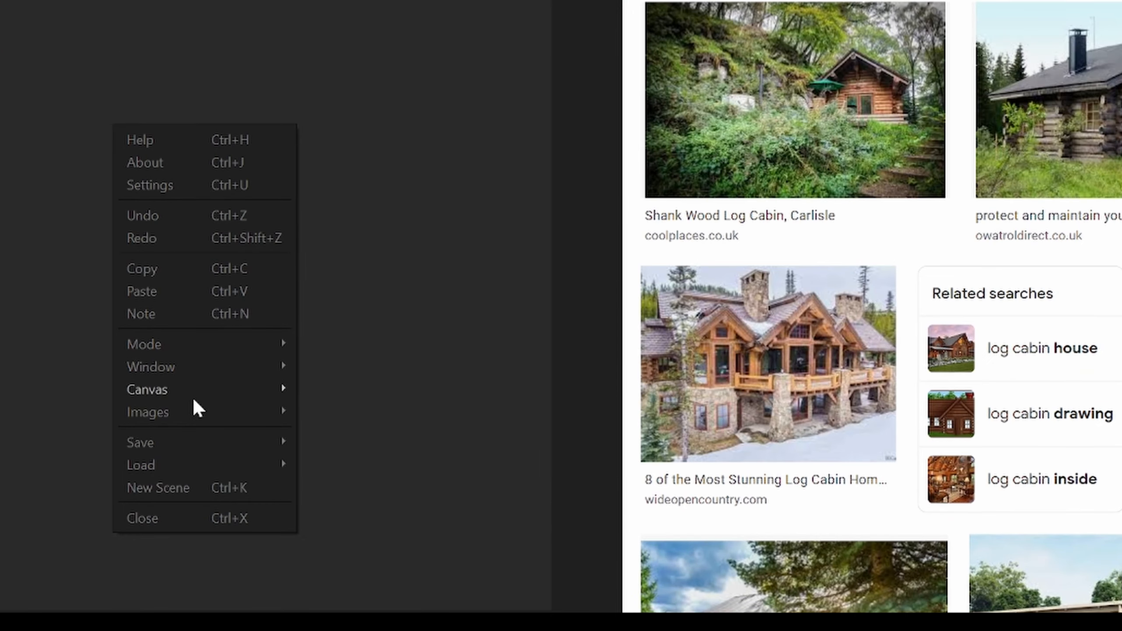
pyautogui.moveTo(195, 396)
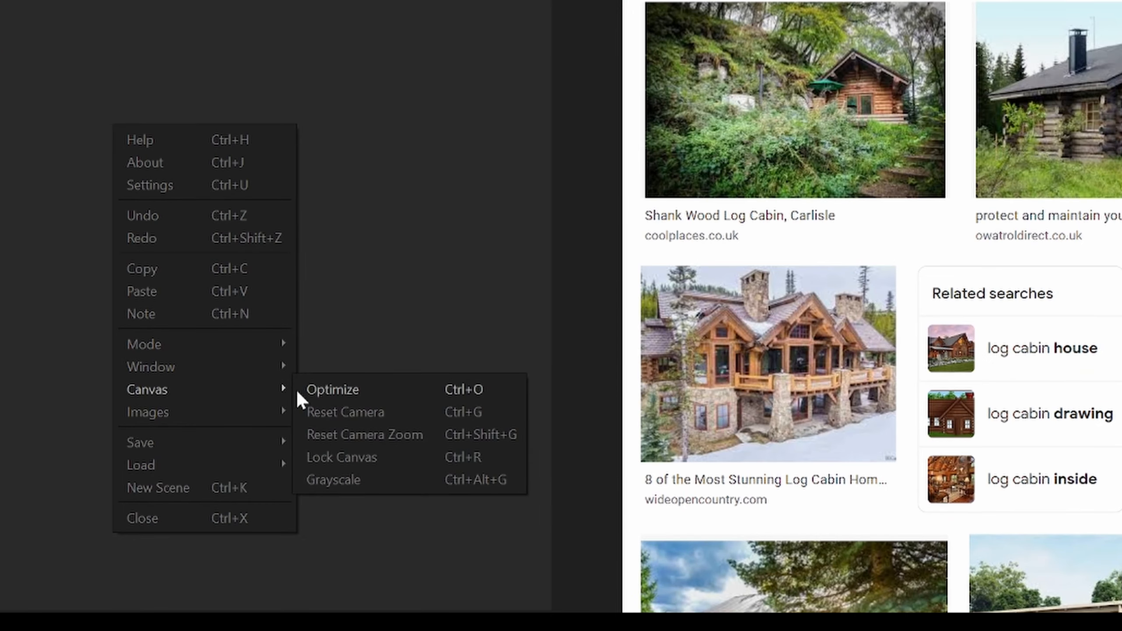
pyautogui.click(334, 389)
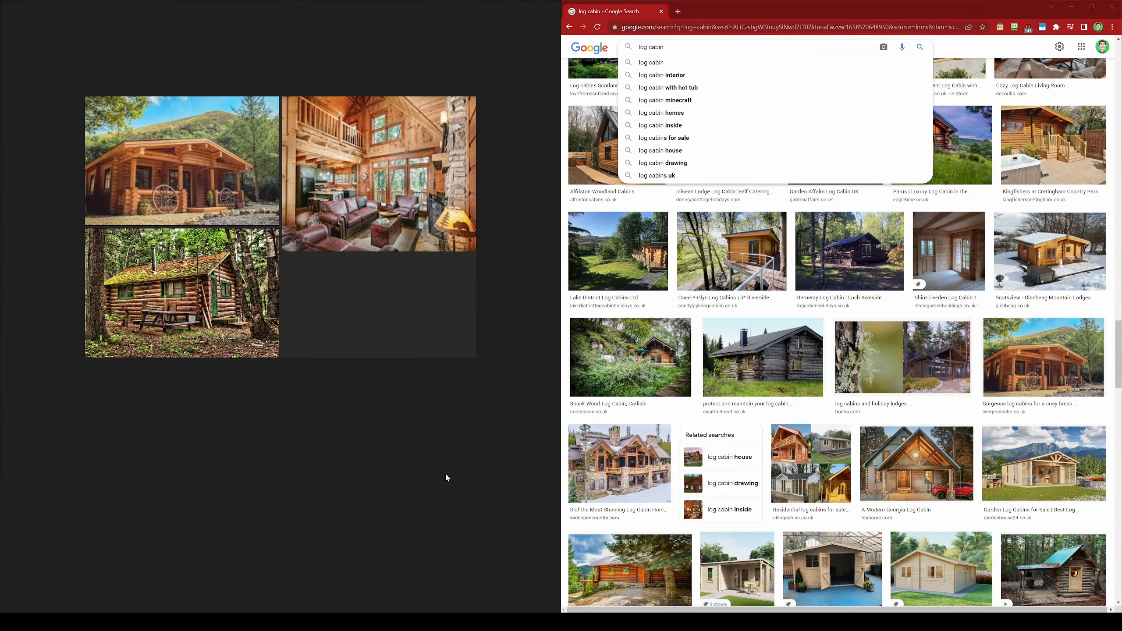
pyautogui.scroll(-4, 632, 389)
pyautogui.moveTo(631, 388); pyautogui.dragTo(539, 428)
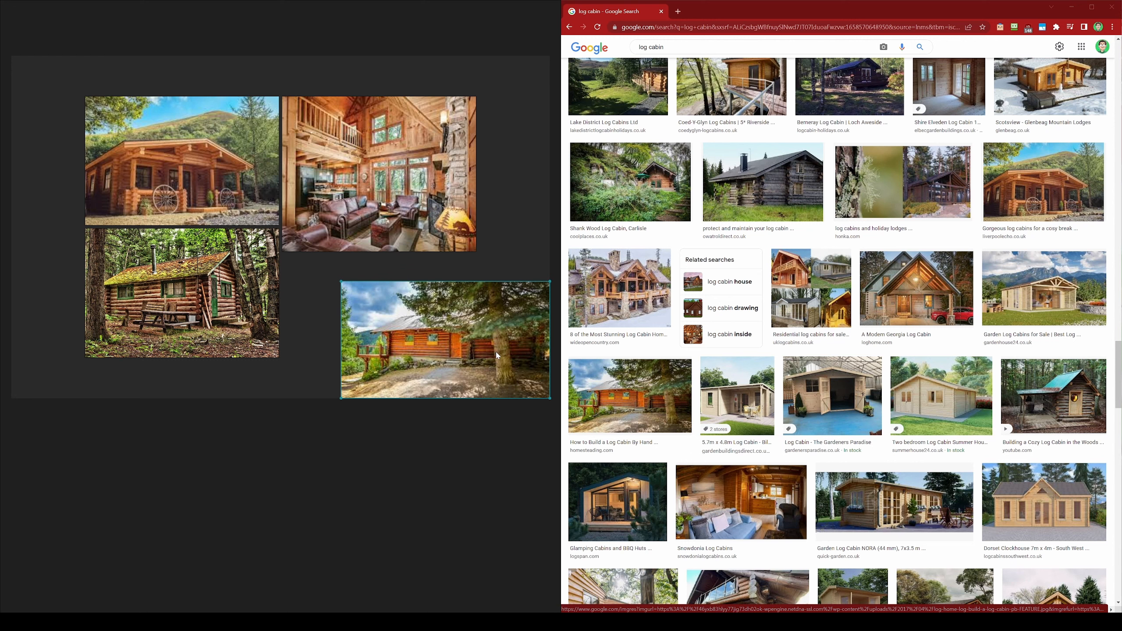
# - Normalize all four photos by width and arrange them in a single vertical column
pyautogui.click(246, 303)
pyautogui.keyDown('shift'); pyautogui.click(240, 201); pyautogui.keyUp('shift')
pyautogui.keyDown('shift'); pyautogui.click(342, 199); pyautogui.keyUp('shift')
pyautogui.keyDown('shift'); pyautogui.click(407, 339); pyautogui.keyUp('shift')
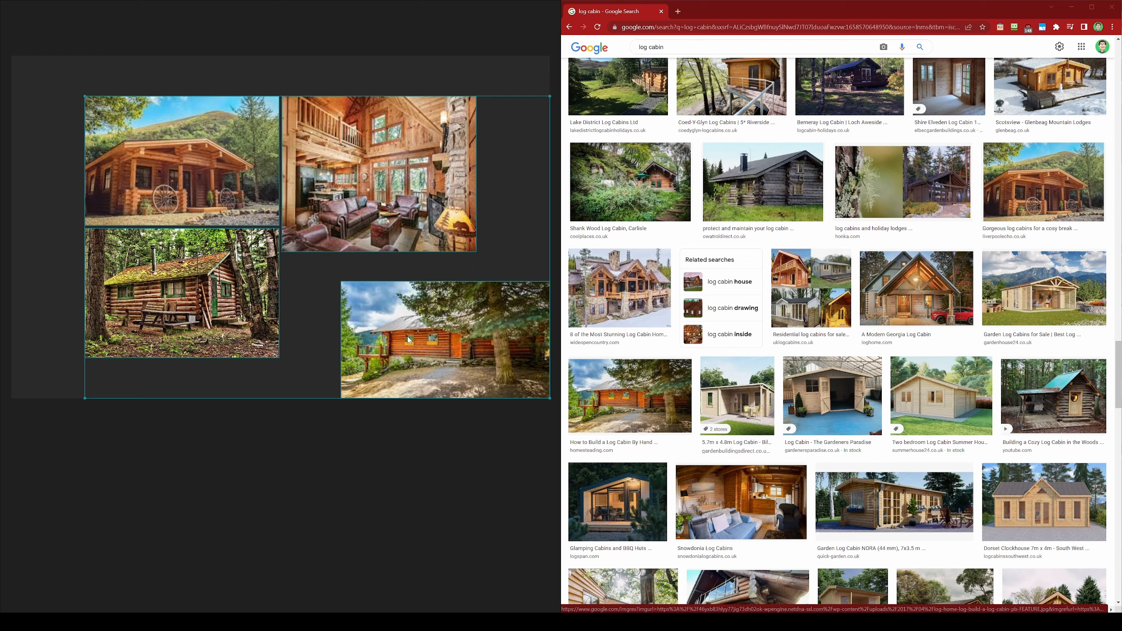
pyautogui.click(383, 411)
pyautogui.hotkey('ctrl', 'a')
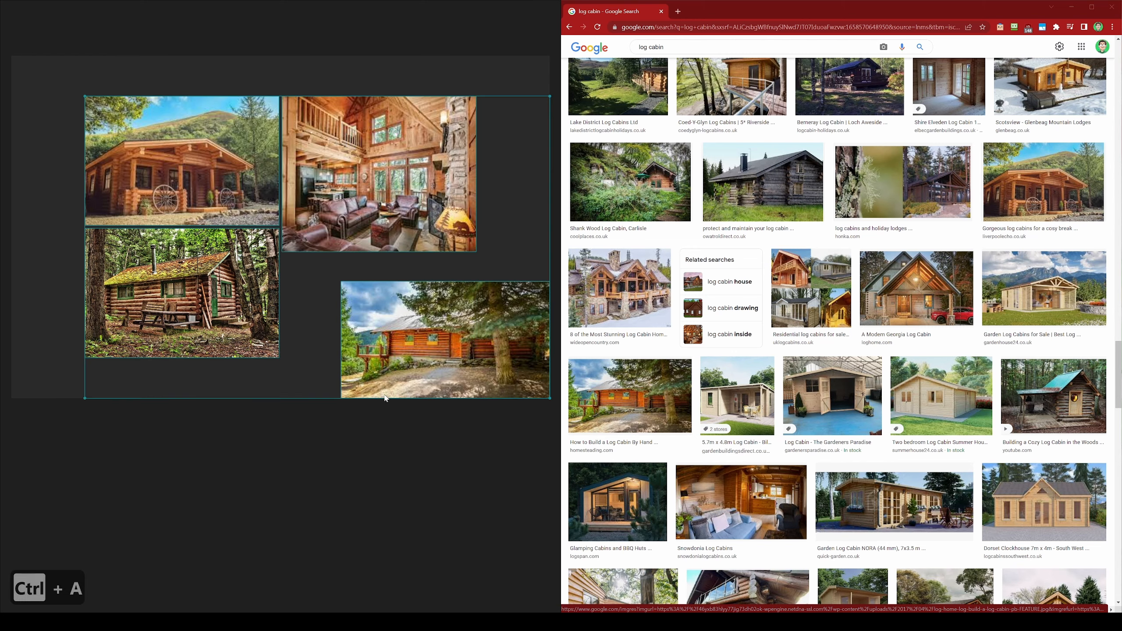
pyautogui.rightClick(384, 363)
pyautogui.click(470, 490)
pyautogui.rightClick(438, 352)
pyautogui.moveTo(478, 467)
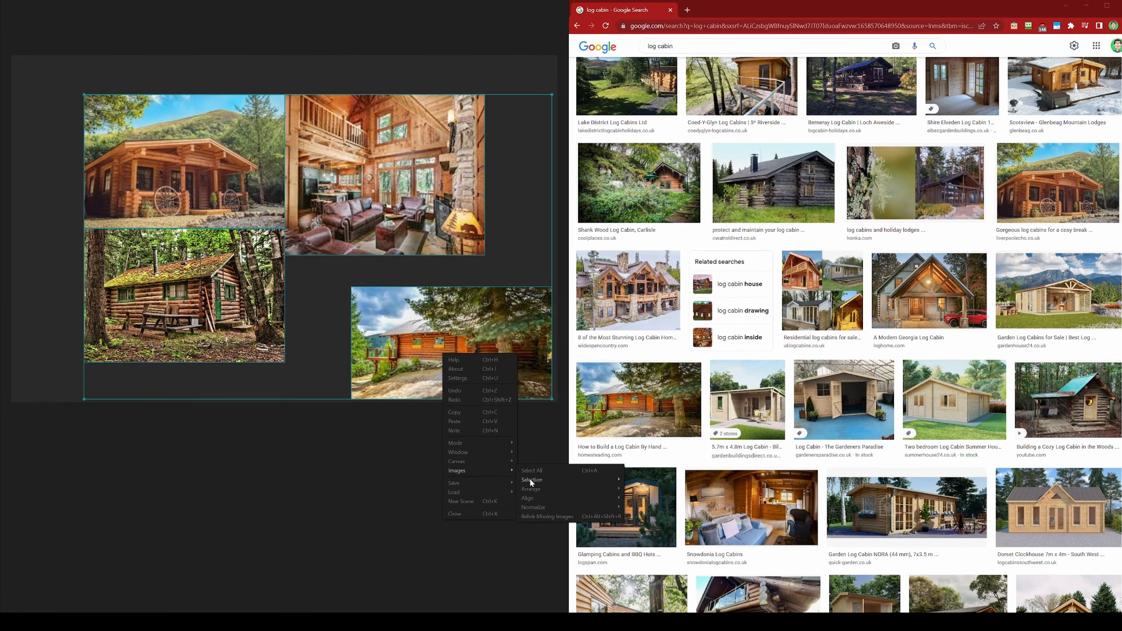
pyautogui.click(528, 478)
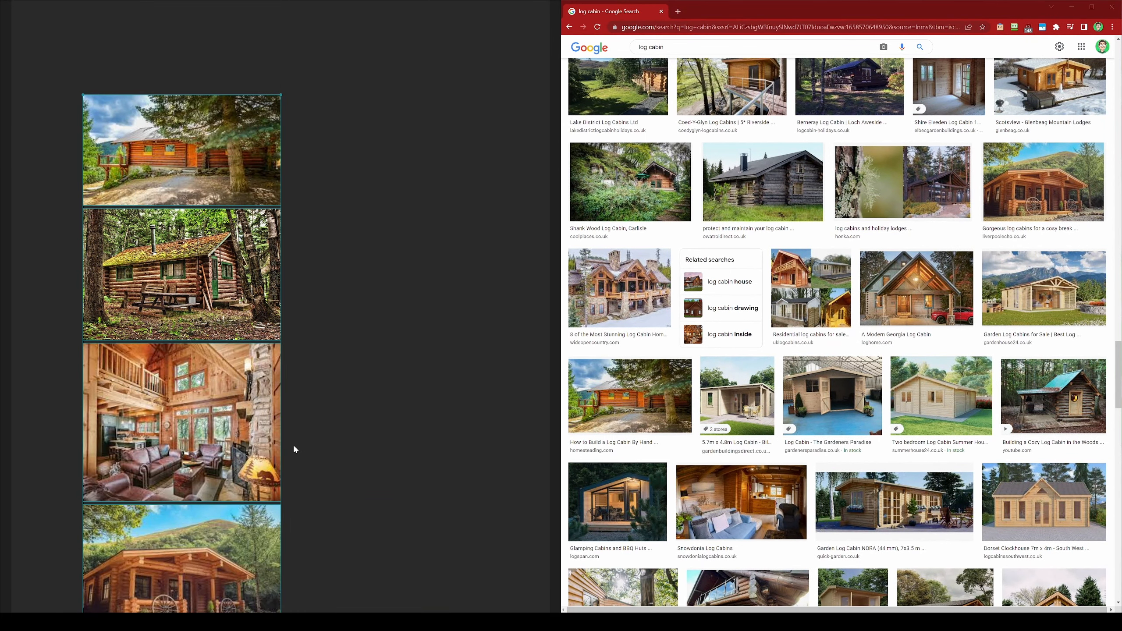
# - Move the interior and porch cabin photos together into a second column beside the other two exterior photos
pyautogui.click(314, 439)
pyautogui.moveTo(243, 447); pyautogui.dragTo(233, 381)
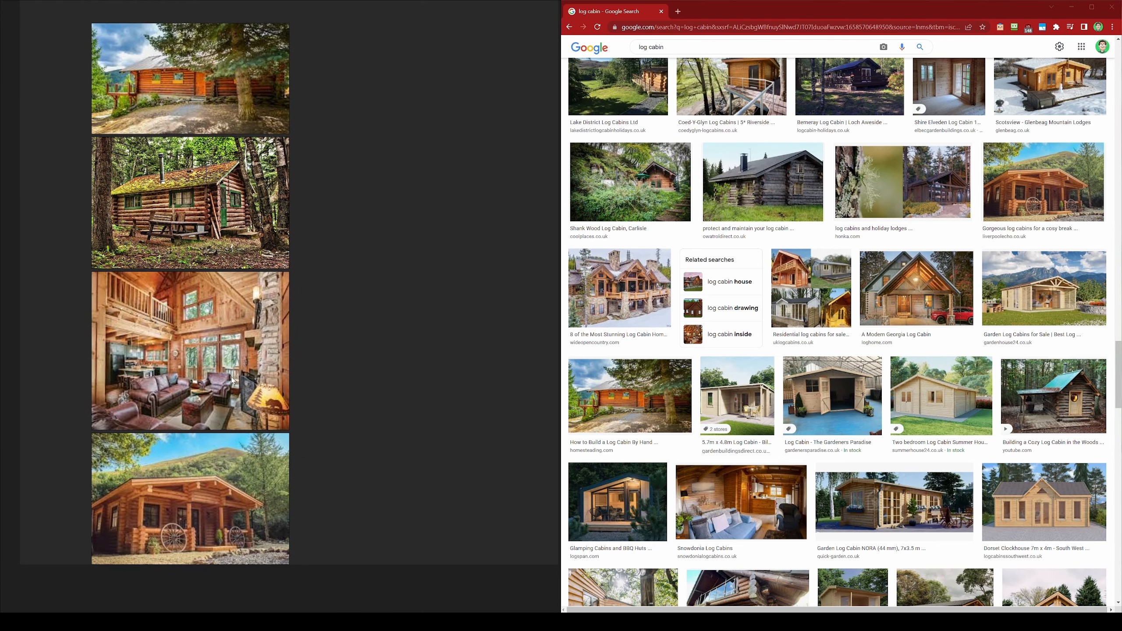
pyautogui.click(257, 358)
pyautogui.keyDown('shift'); pyautogui.click(252, 485); pyautogui.keyUp('shift')
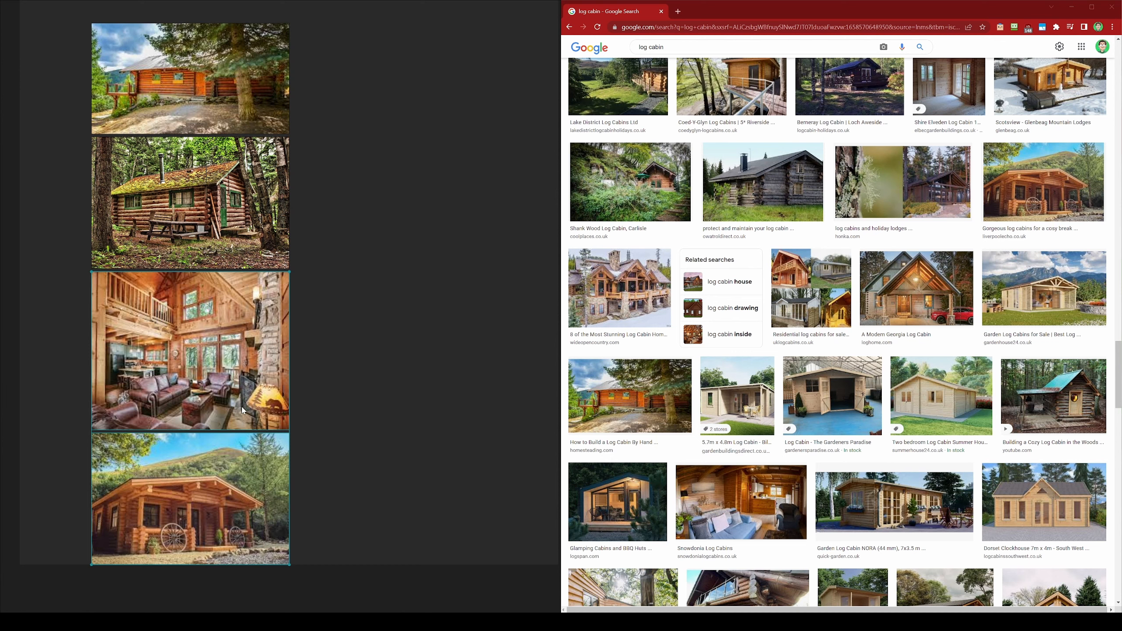
pyautogui.moveTo(230, 386); pyautogui.dragTo(420, 140)
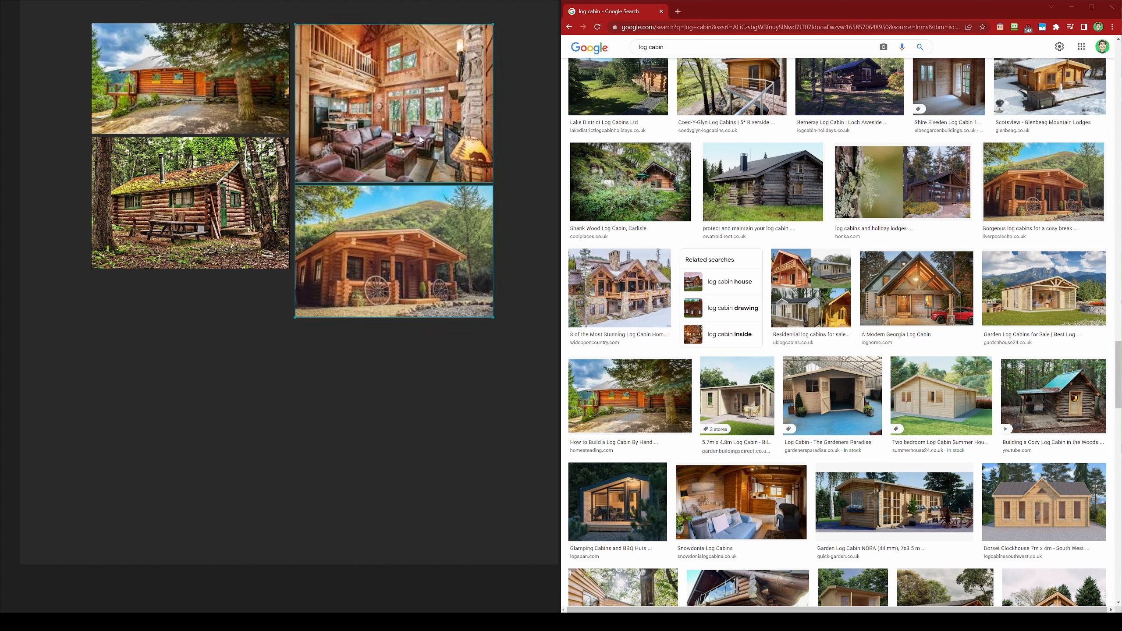
# - Place the porch cabin photo below the mossy-roofed cabin and shift the interior photo farther from the exterior column
pyautogui.click(416, 415)
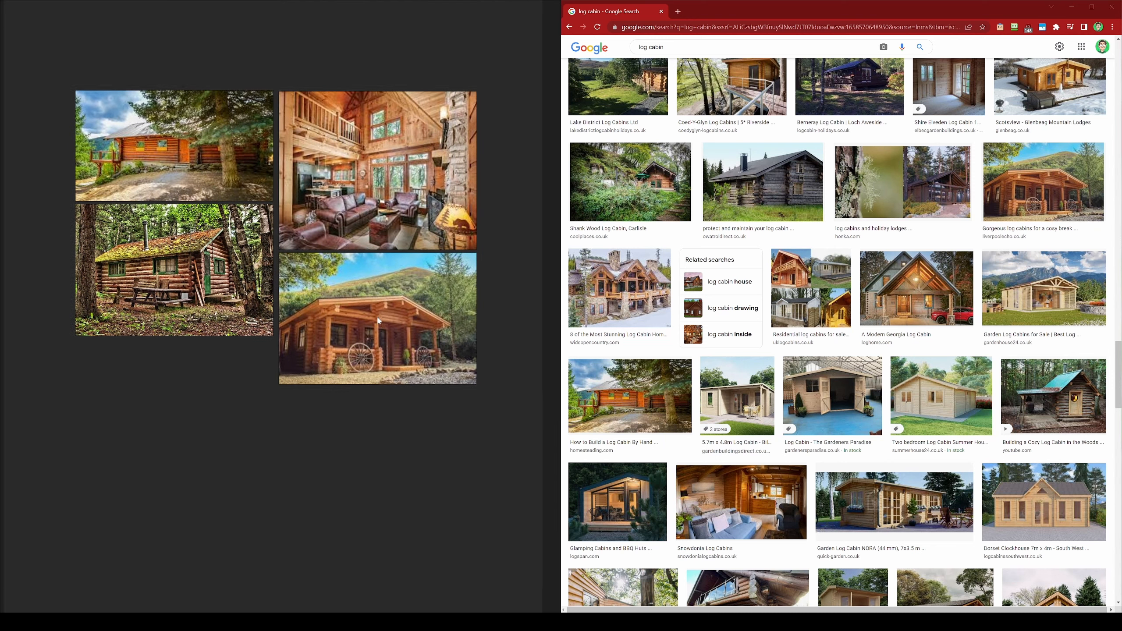
pyautogui.moveTo(398, 303); pyautogui.dragTo(194, 395)
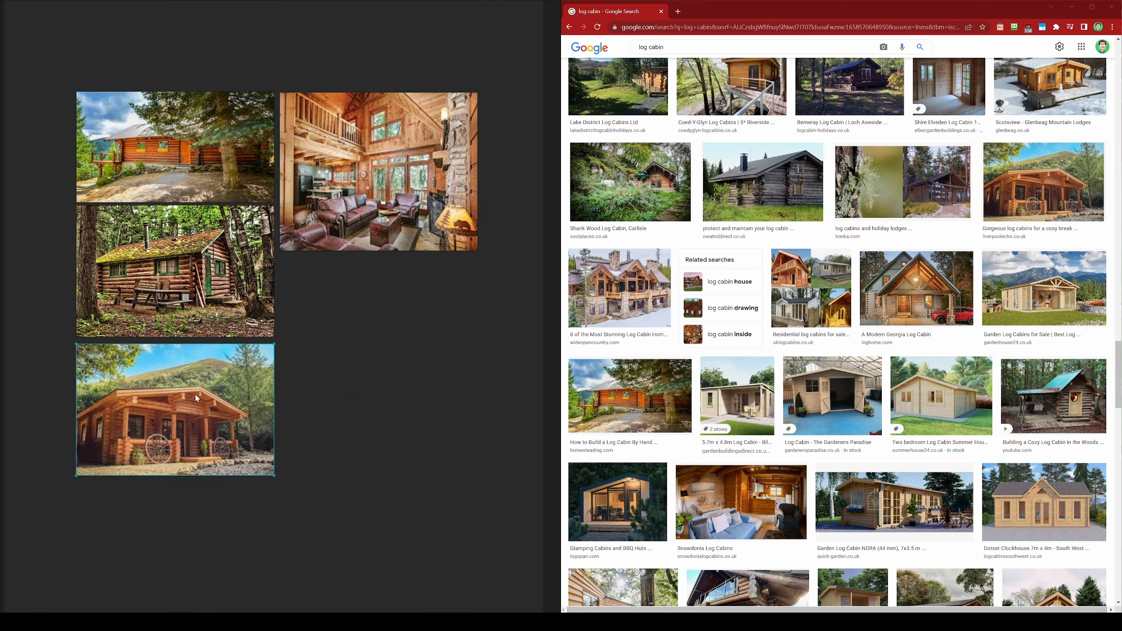
pyautogui.moveTo(353, 223); pyautogui.dragTo(393, 222)
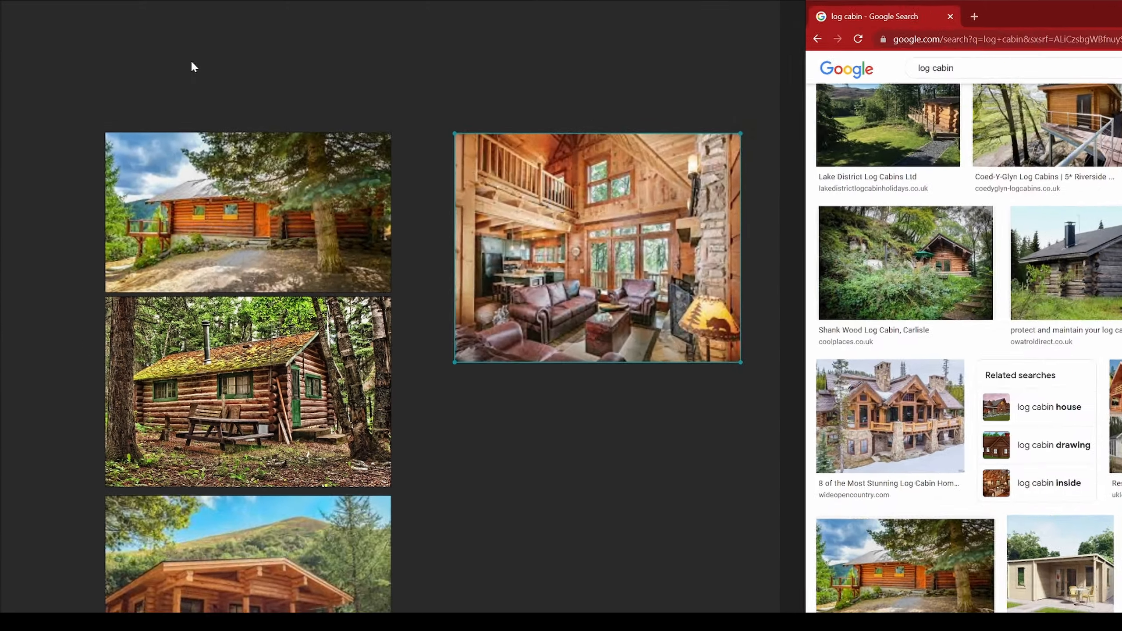
# - Add a note reading "Exterior" above the column of exterior photos
pyautogui.rightClick(135, 41)
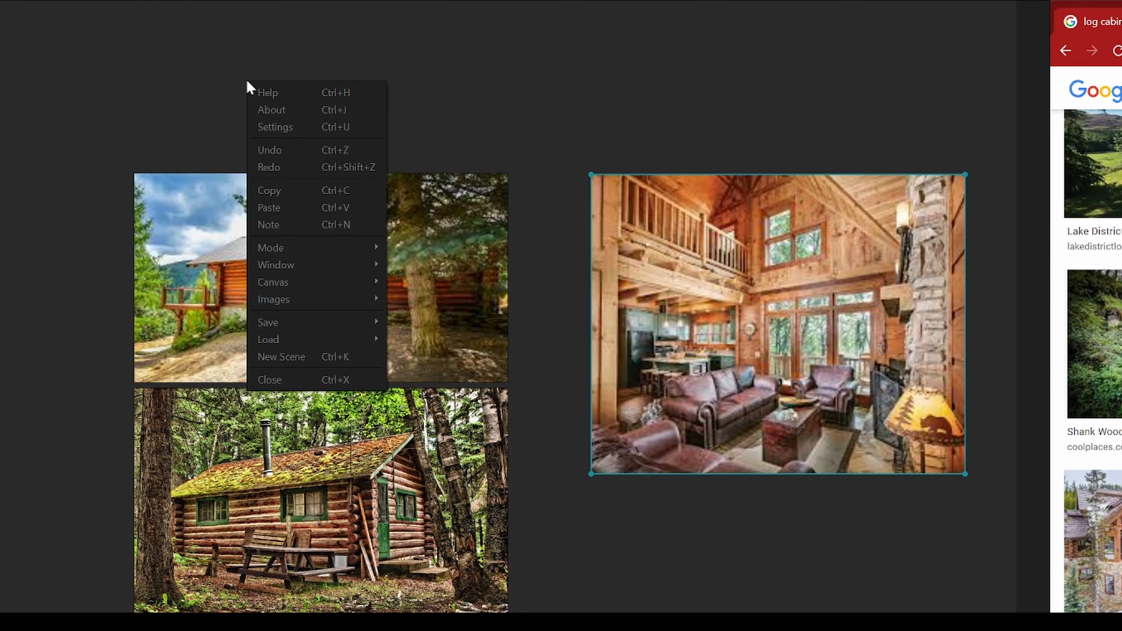
pyautogui.click(309, 225)
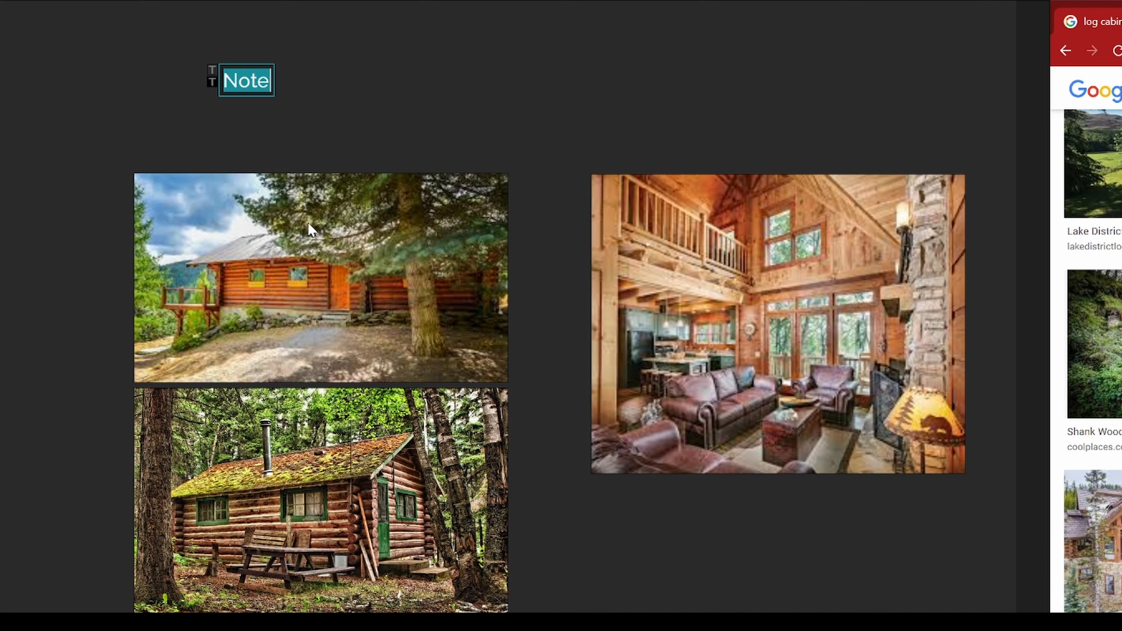
pyautogui.write('Exterior')
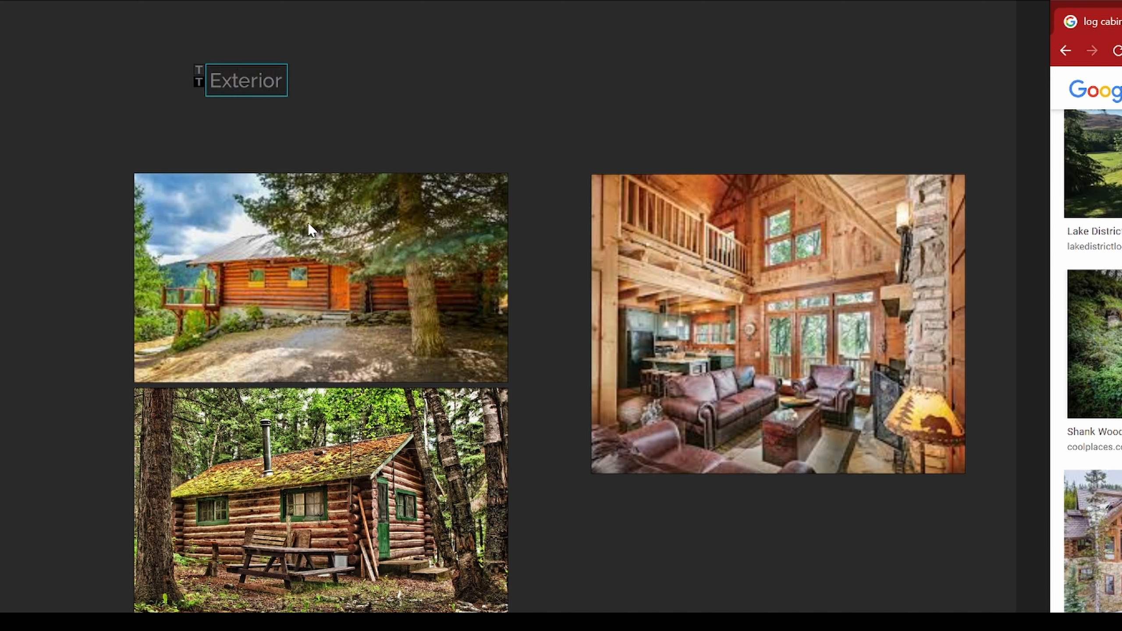
pyautogui.press('Escape')
# - Add an "Interior" note above the interior photo and position both notes just above their photo groups
pyautogui.hotkey('ctrl', 'n')
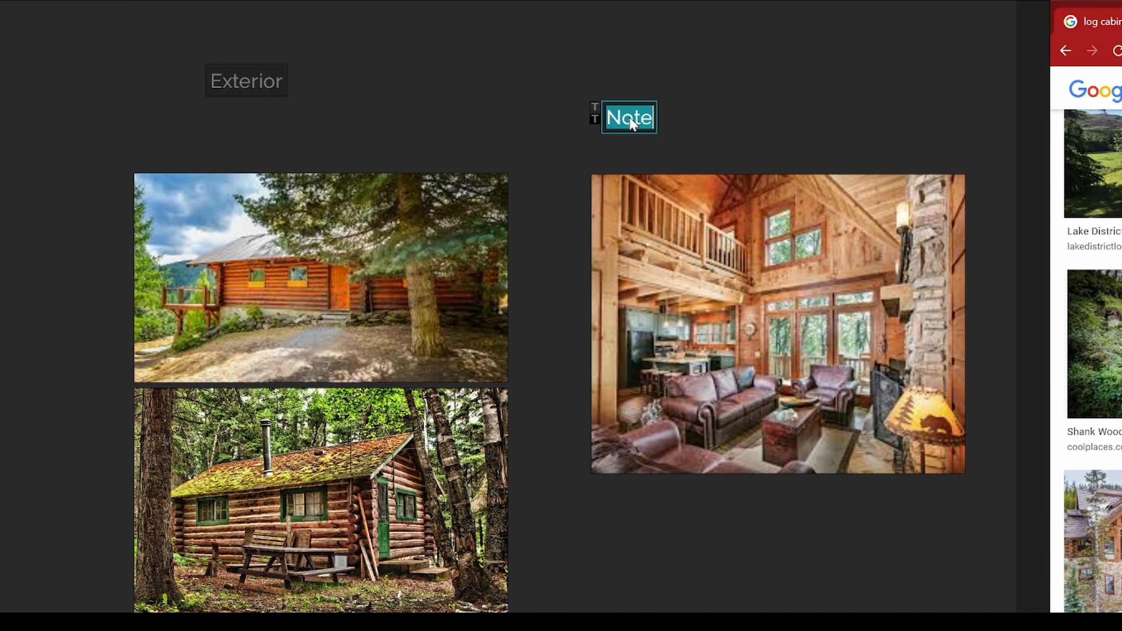
pyautogui.write('In')
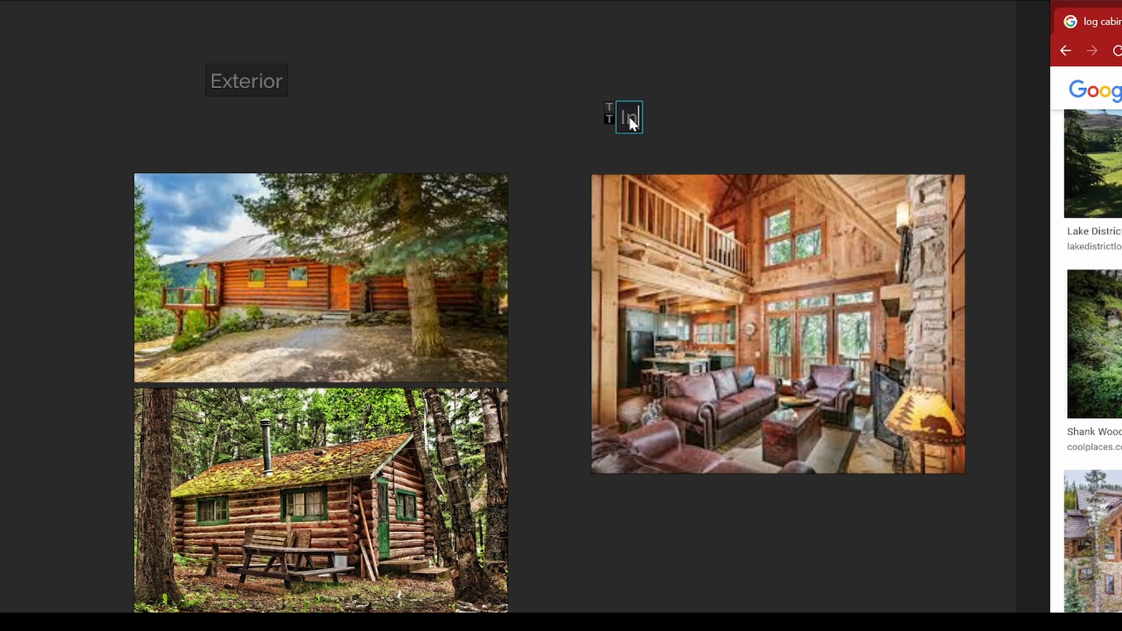
pyautogui.write('terior')
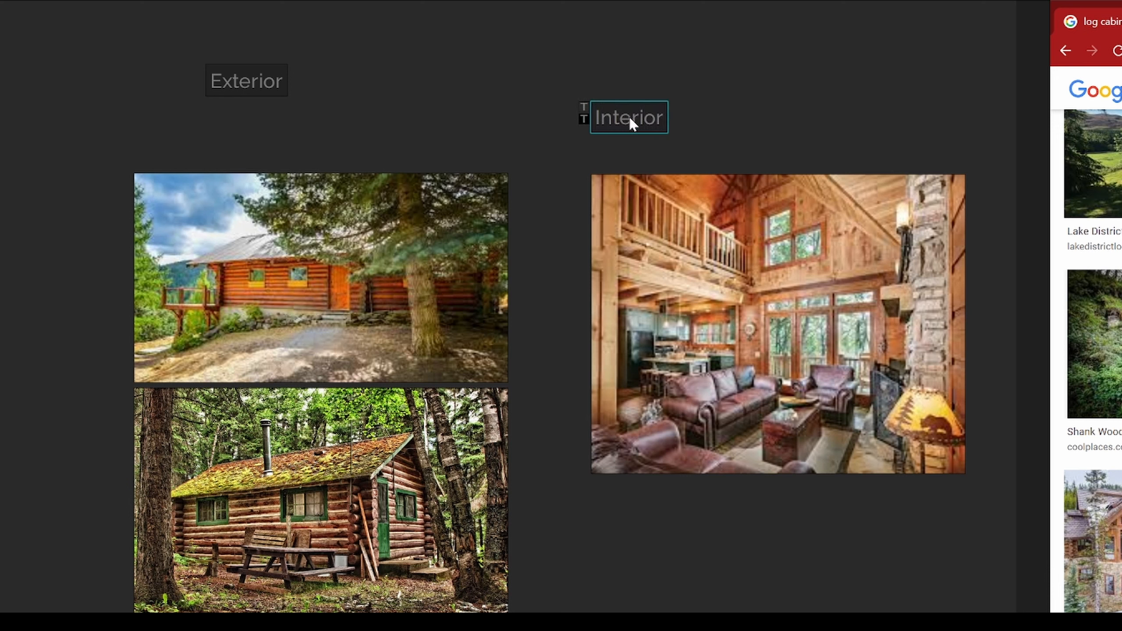
pyautogui.press('Escape')
pyautogui.moveTo(638, 120); pyautogui.dragTo(626, 154)
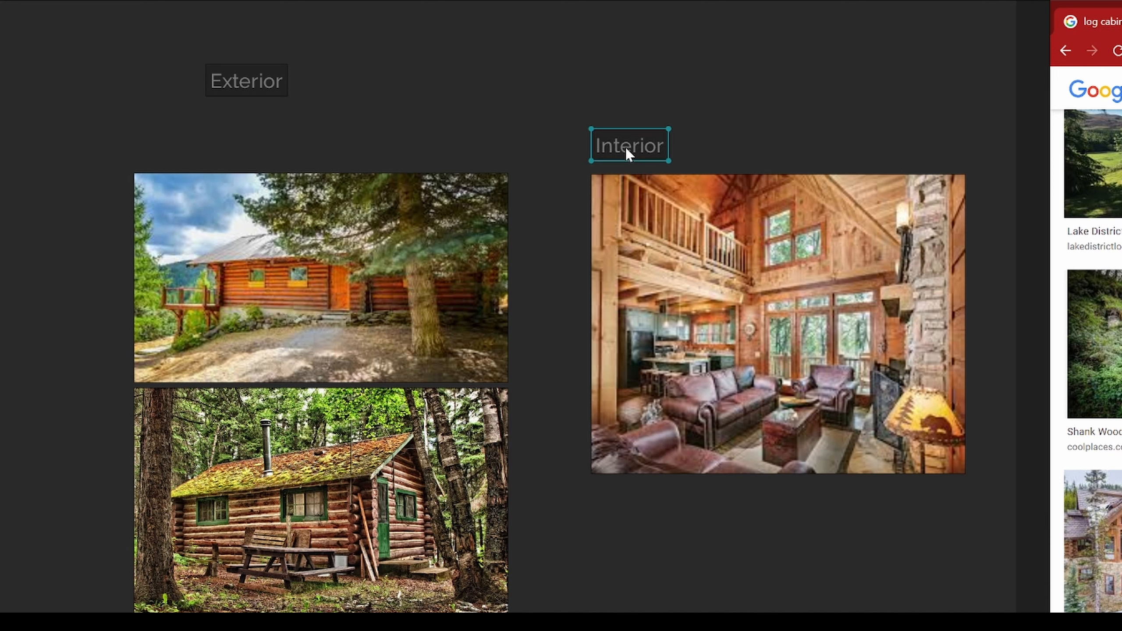
pyautogui.moveTo(231, 81); pyautogui.dragTo(168, 146)
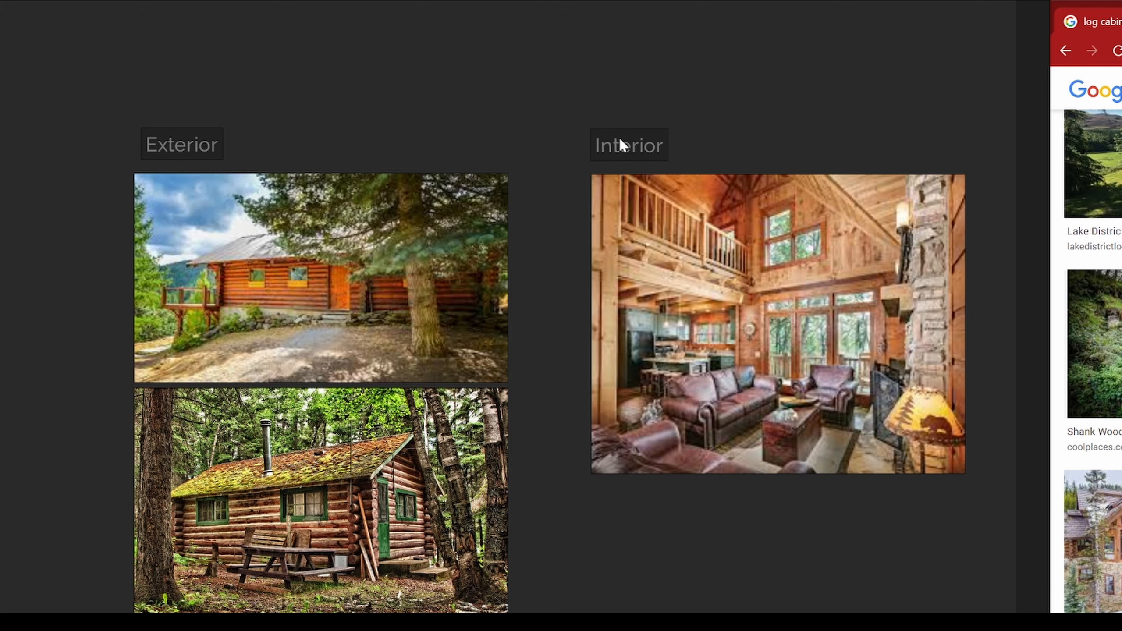
# - Change the Interior note's text color to light blue
pyautogui.click(633, 148)
pyautogui.doubleClick(635, 150)
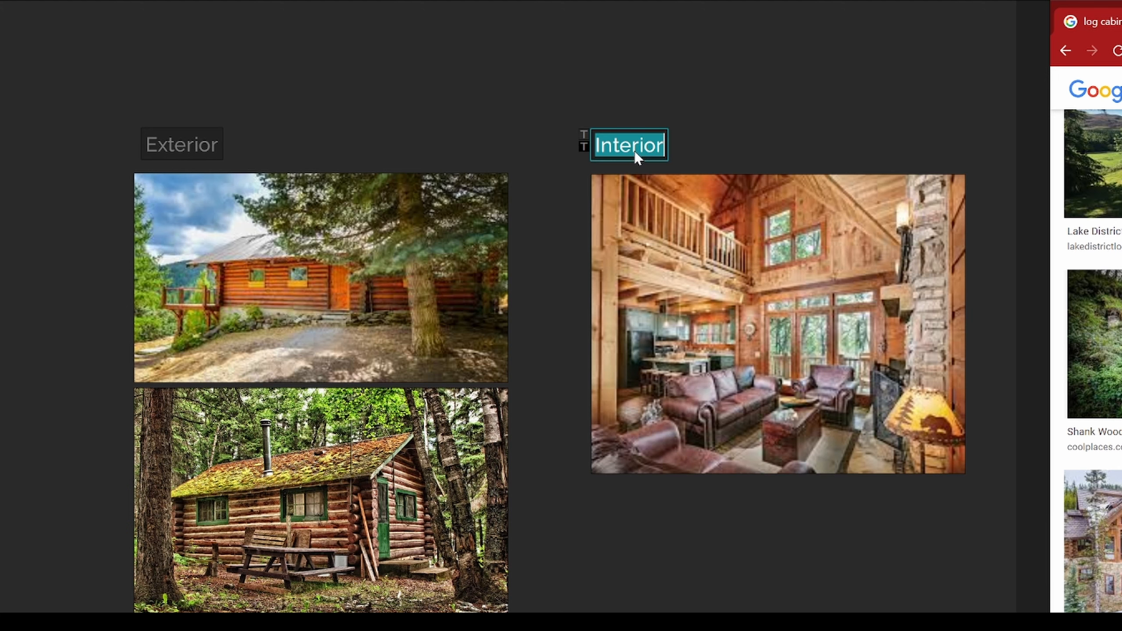
pyautogui.click(587, 133)
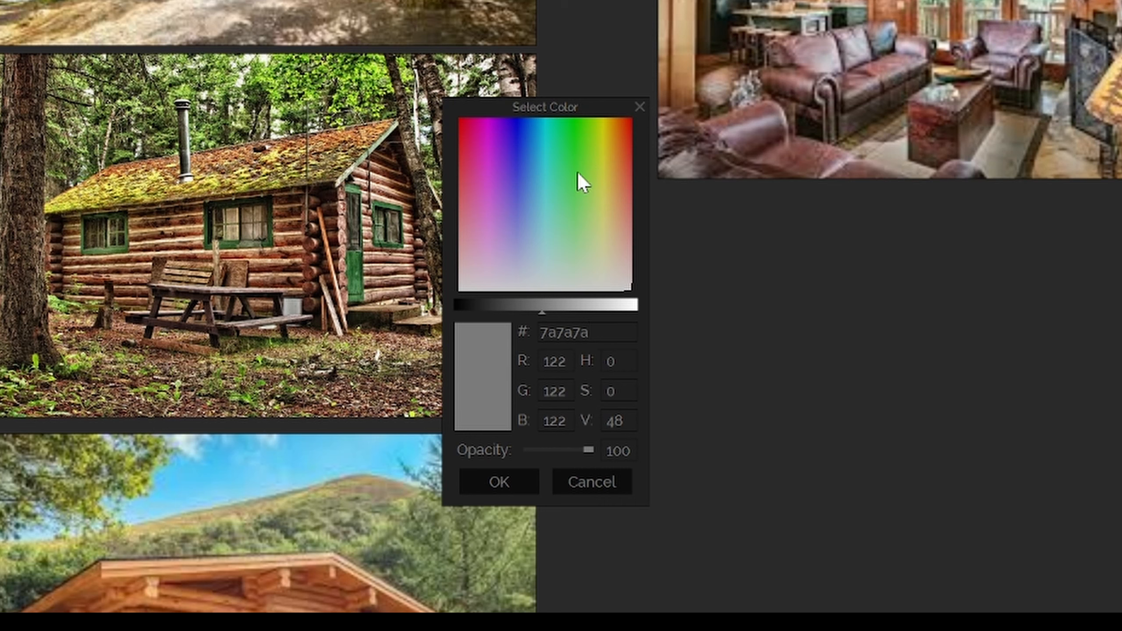
pyautogui.moveTo(528, 178); pyautogui.dragTo(534, 175)
pyautogui.moveTo(574, 304); pyautogui.dragTo(591, 306)
pyautogui.click(687, 223)
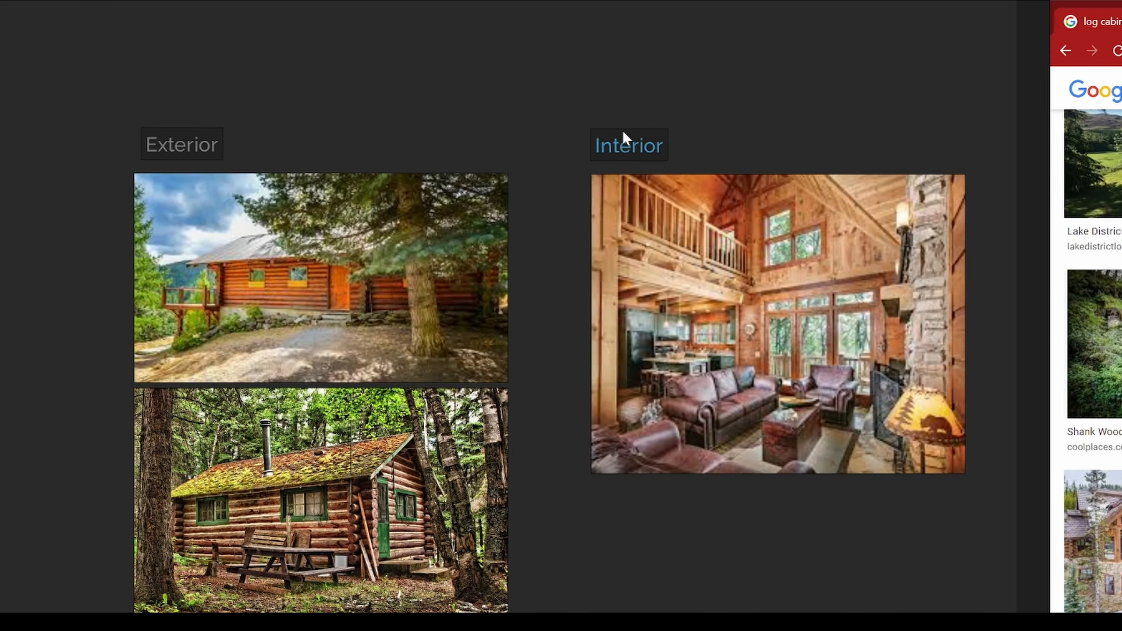
# - Set the Exterior note's background color to dark green 1c5628
pyautogui.click(210, 145)
pyautogui.doubleClick(205, 145)
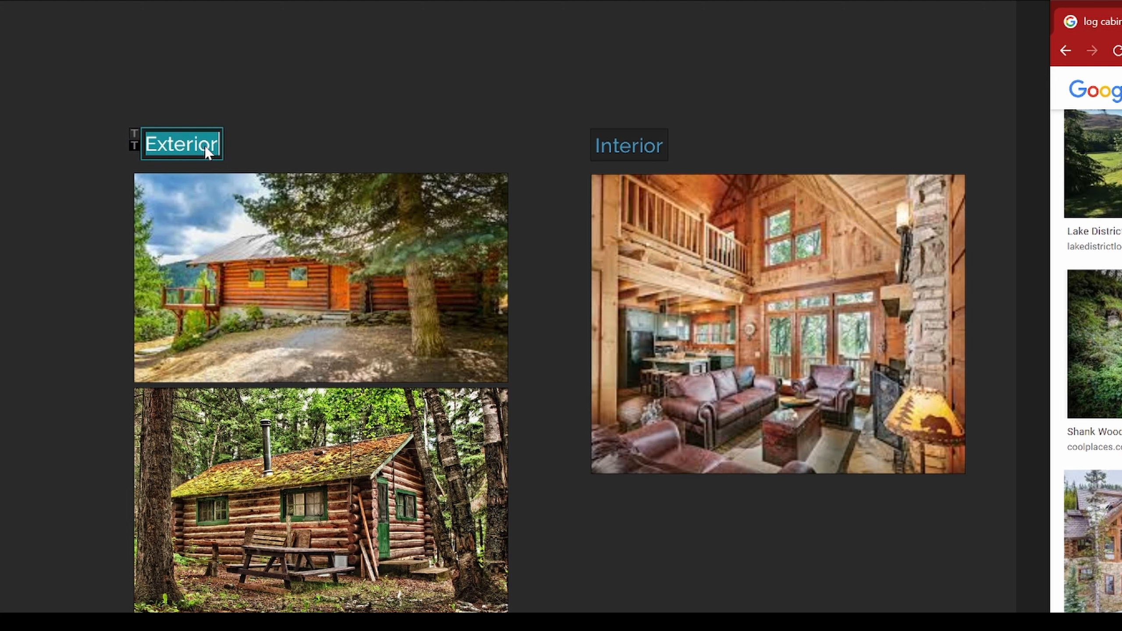
pyautogui.click(133, 146)
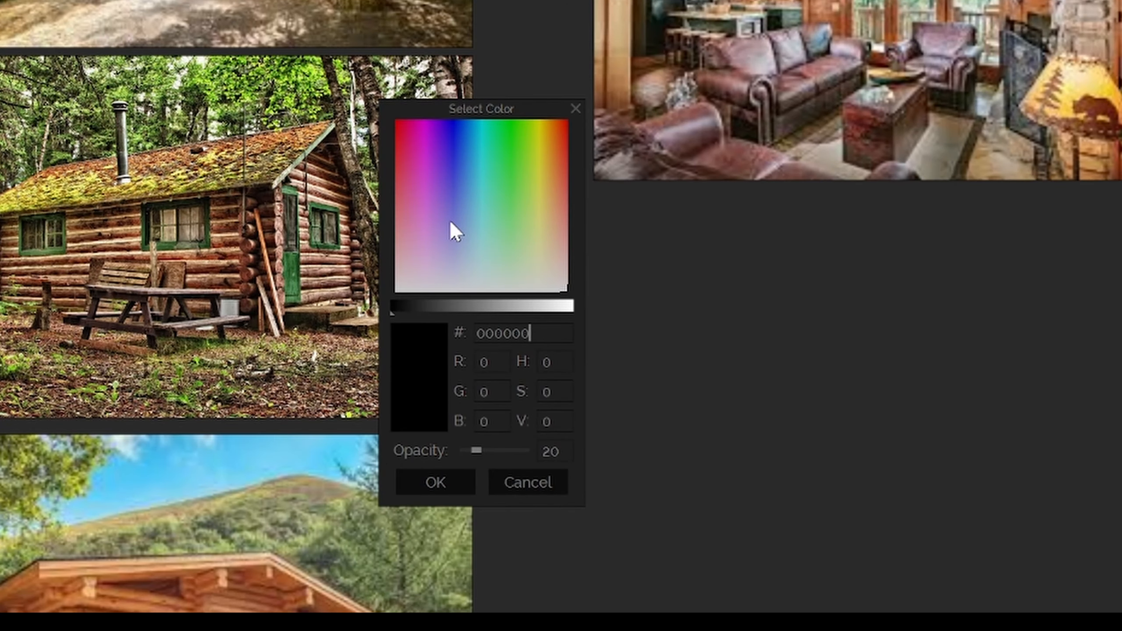
pyautogui.click(504, 177)
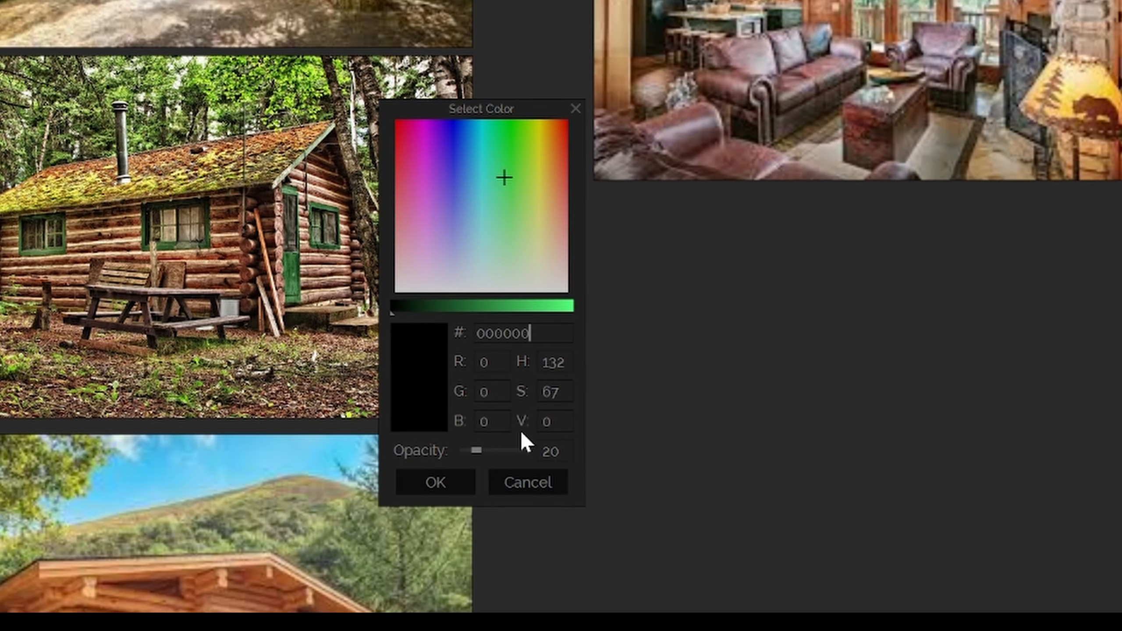
pyautogui.moveTo(492, 311); pyautogui.dragTo(450, 311)
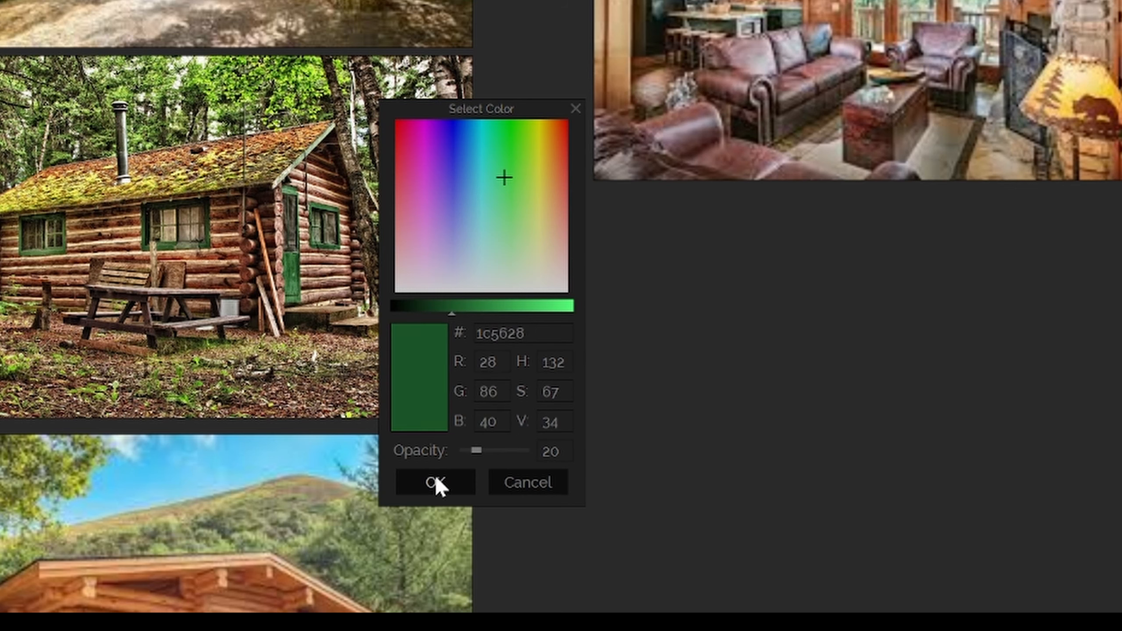
pyautogui.click(434, 483)
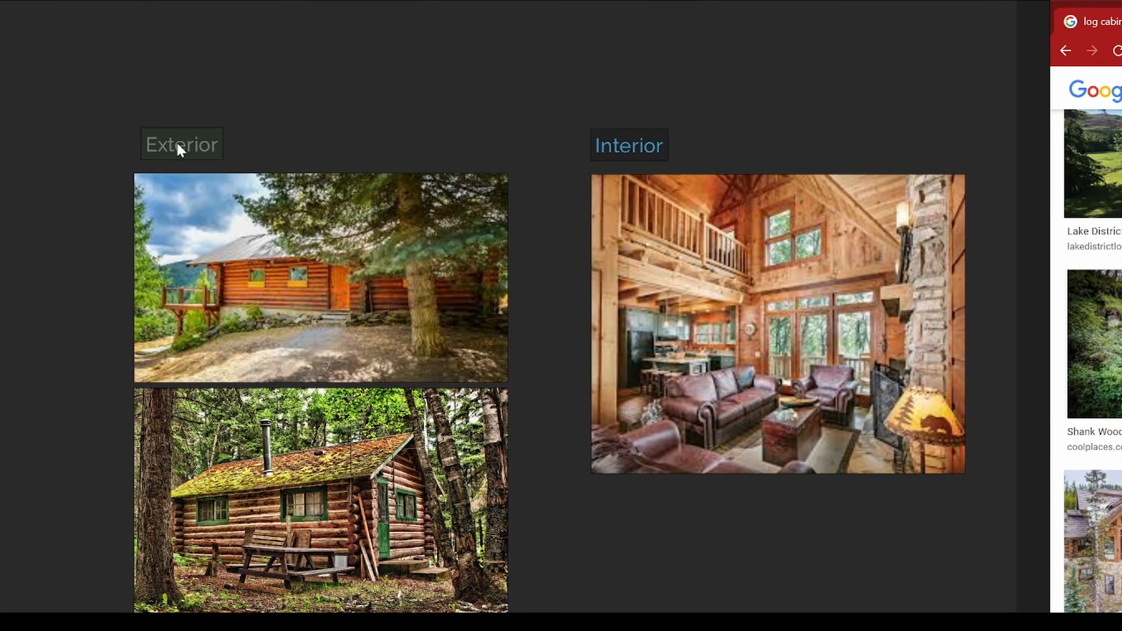
# - Give the Exterior note a green 26a162 background at 100 opacity and align the note with the photo column's left edge
pyautogui.doubleClick(178, 144)
pyautogui.click(128, 146)
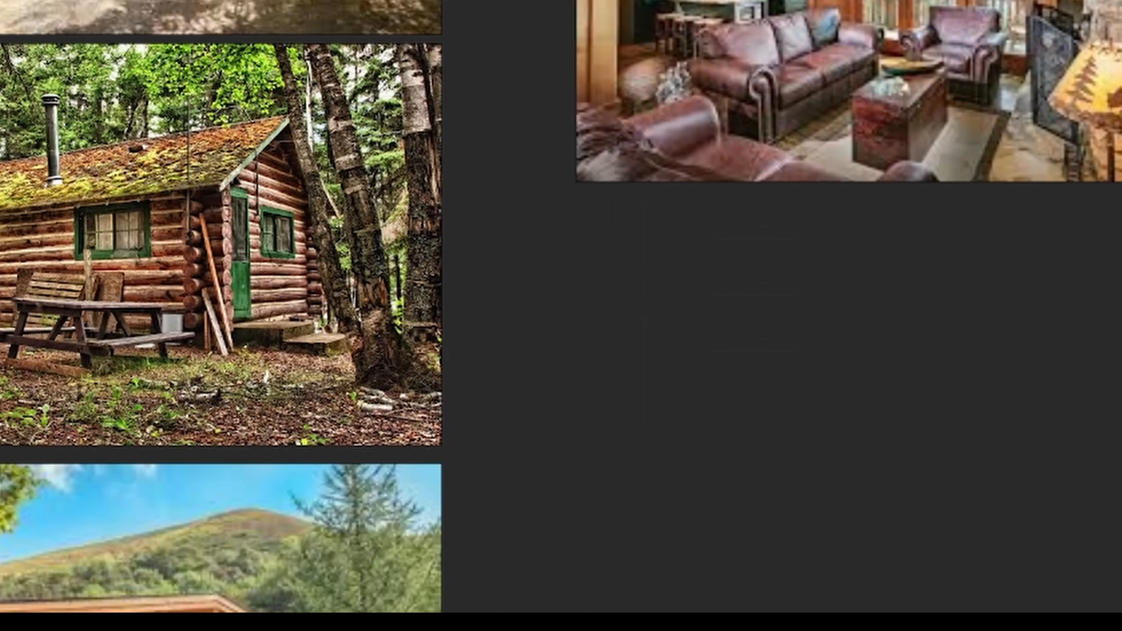
pyautogui.click(129, 146)
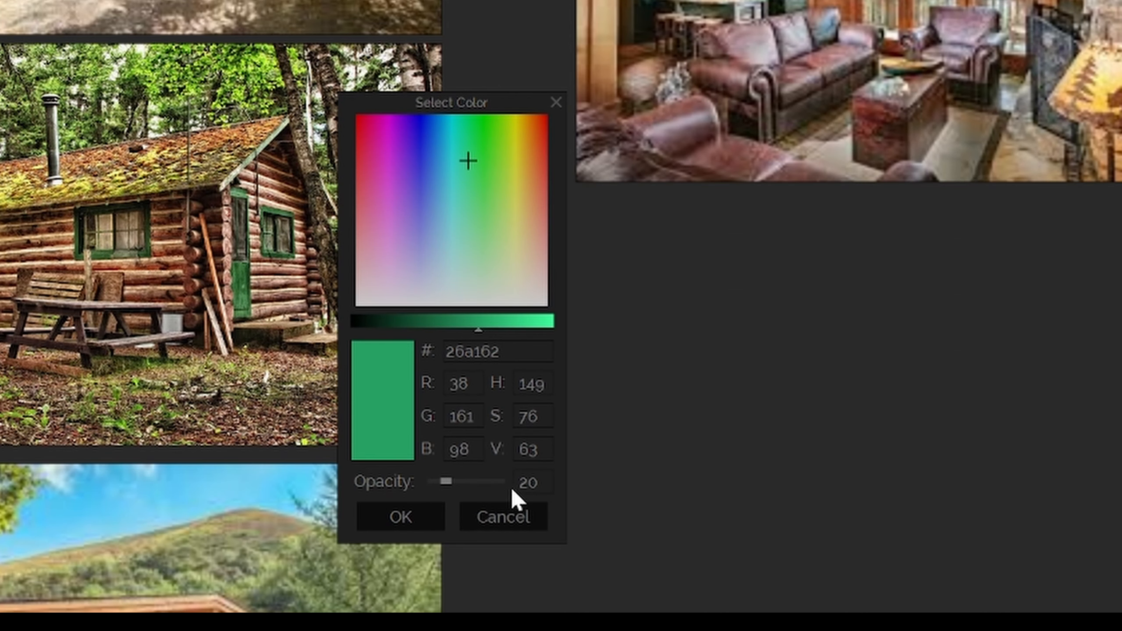
pyautogui.moveTo(455, 486); pyautogui.dragTo(516, 498)
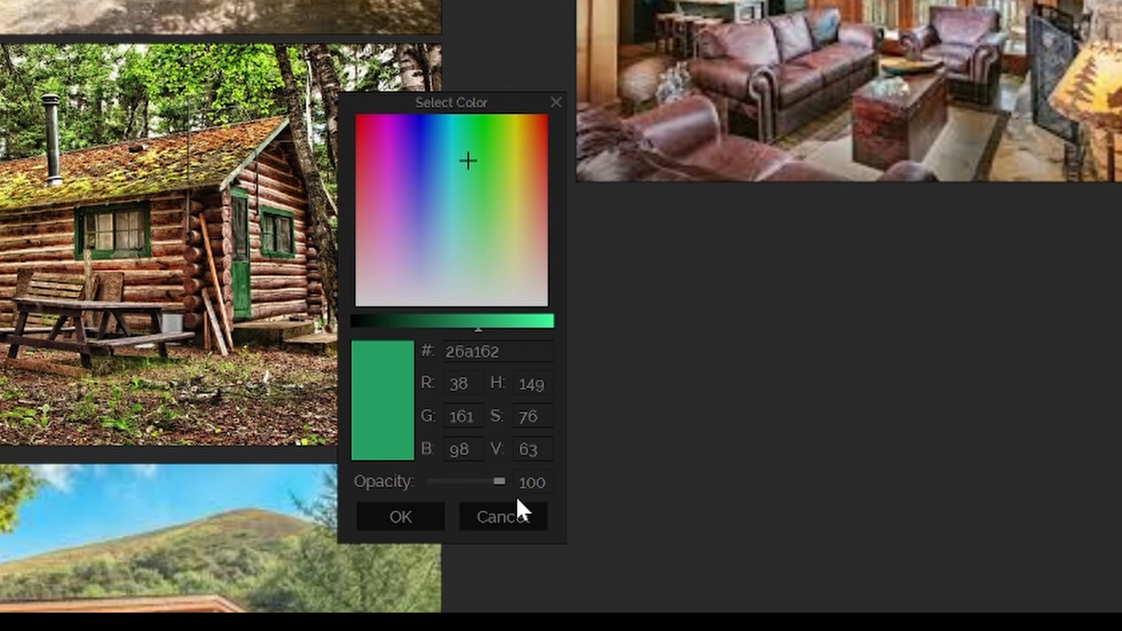
pyautogui.click(408, 523)
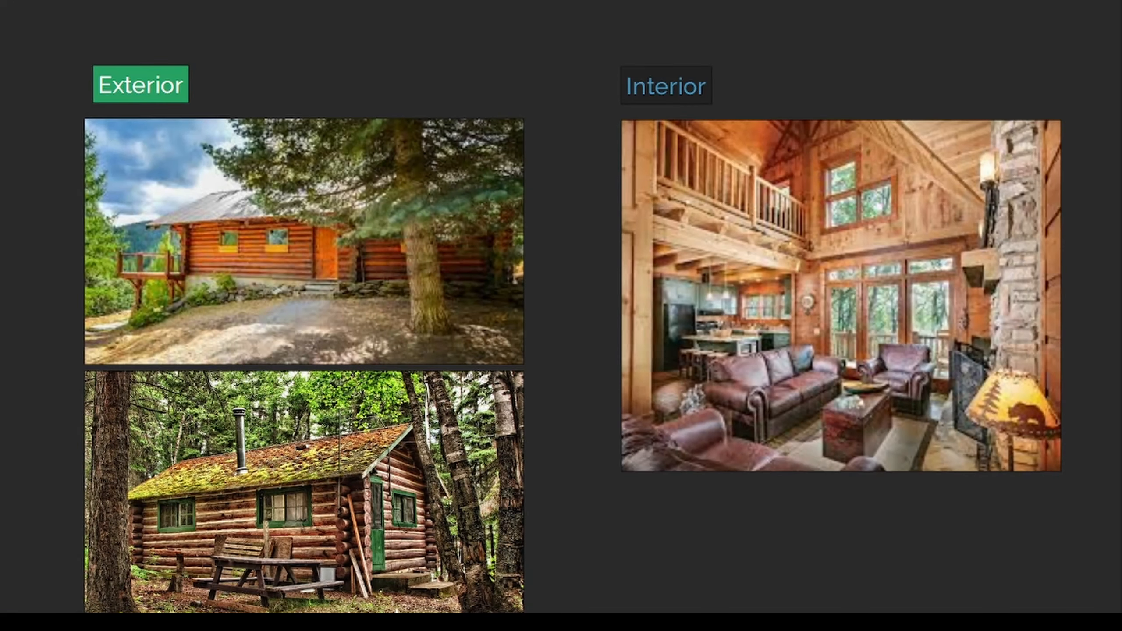
pyautogui.moveTo(147, 88)
pyautogui.mouseDown()
pyautogui.moveTo(254, 91)
pyautogui.moveTo(140, 93)
pyautogui.mouseUp()
pyautogui.click(668, 487)
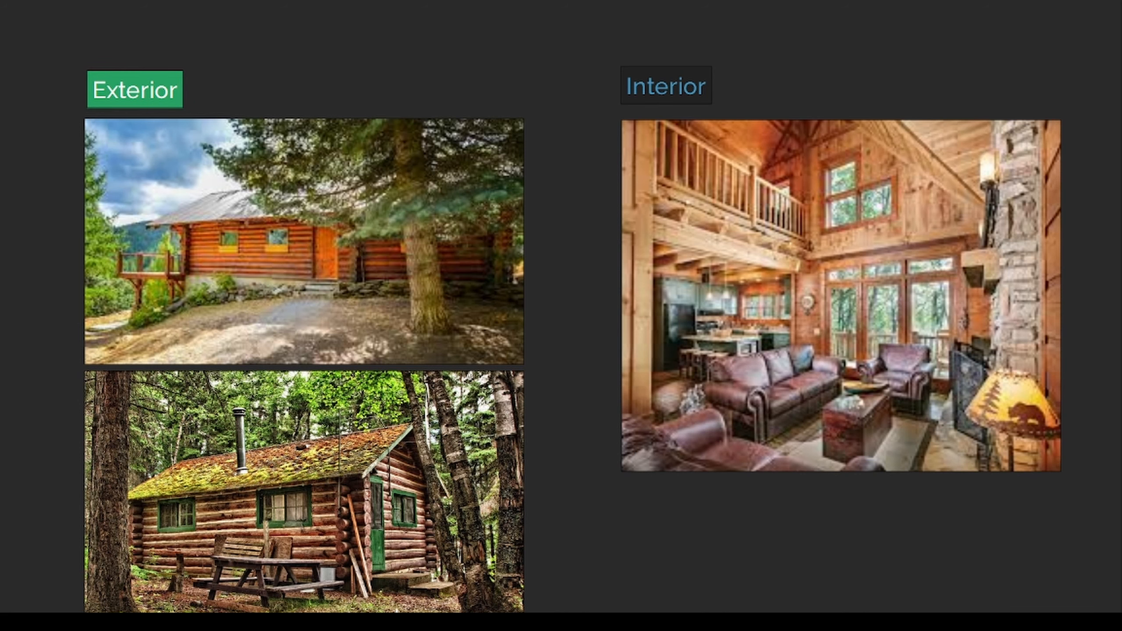
# - Open the Help information on PureRef's basic controls
pyautogui.scroll(-5, 691, 414)
pyautogui.rightClick(591, 229)
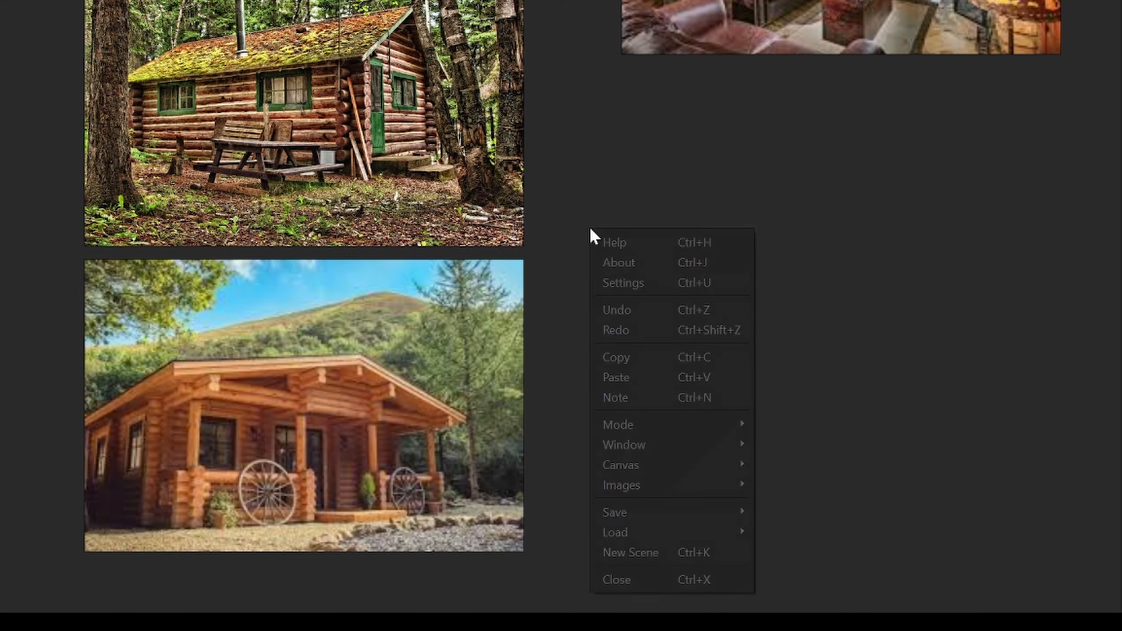
pyautogui.click(642, 250)
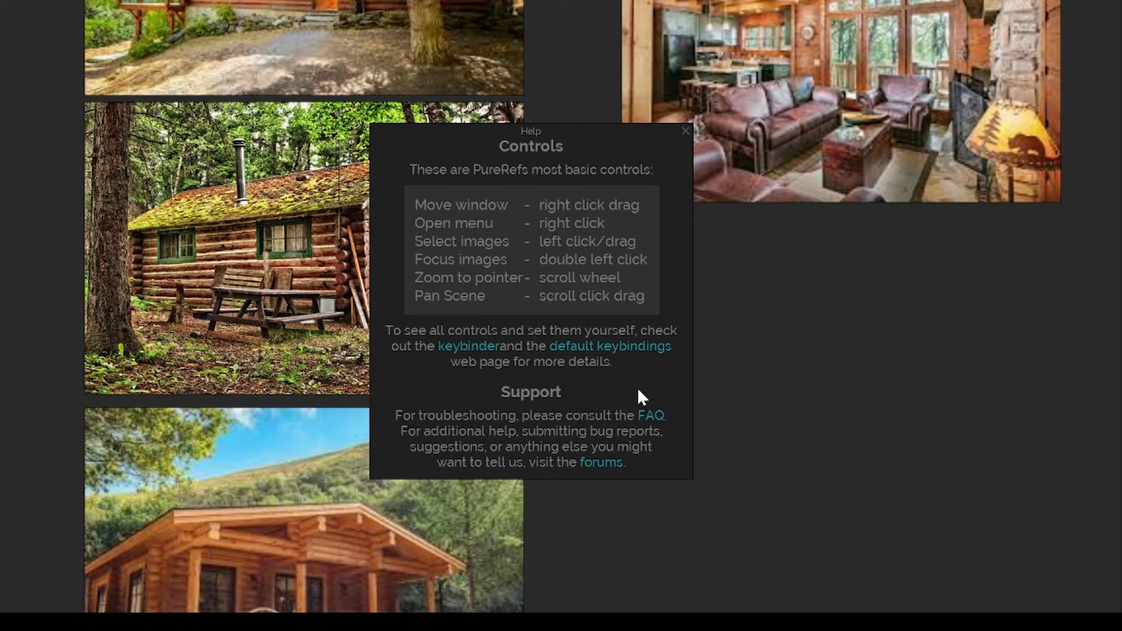